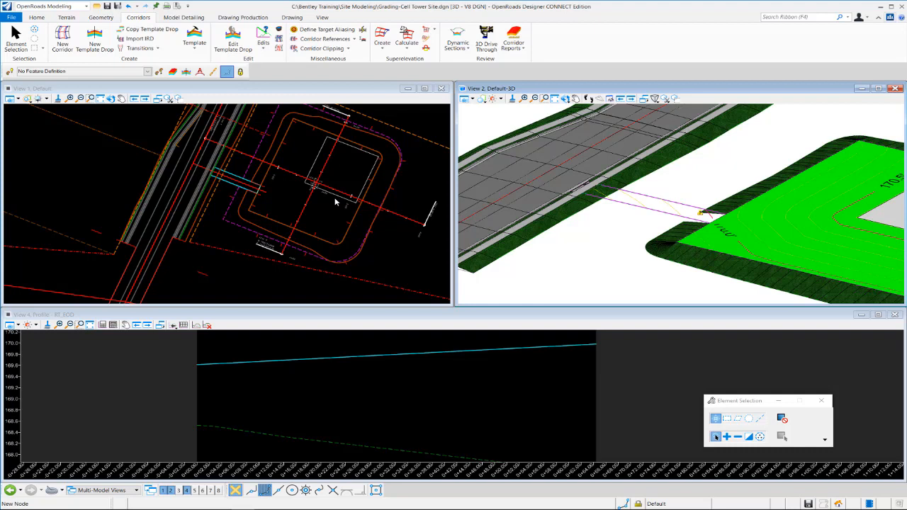
# - Review the EC-Cut Fill Driveway template in the Project Templates folder of the template library
pyautogui.click(194, 34)
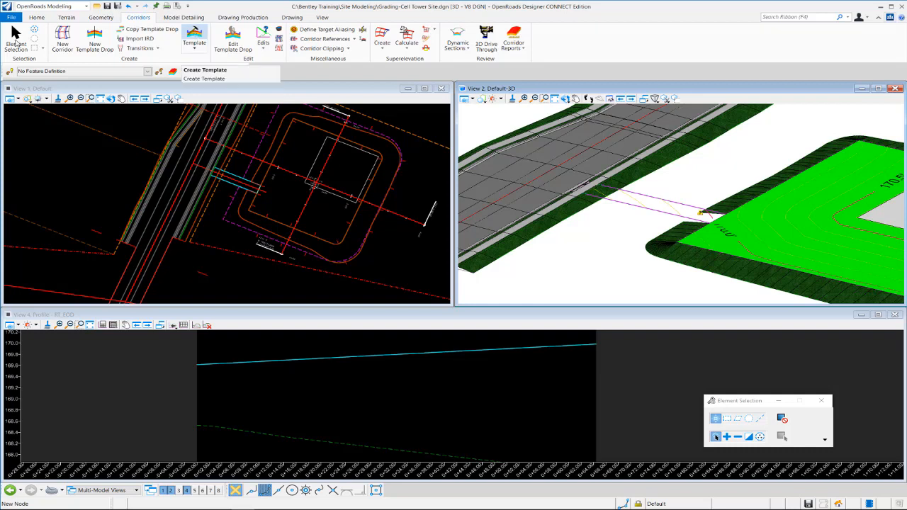
pyautogui.click(213, 73)
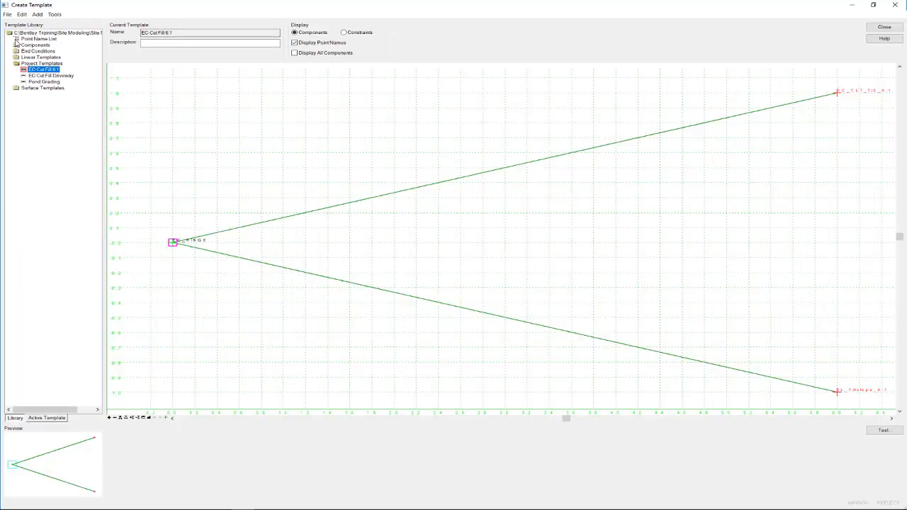
pyautogui.doubleClick(50, 75)
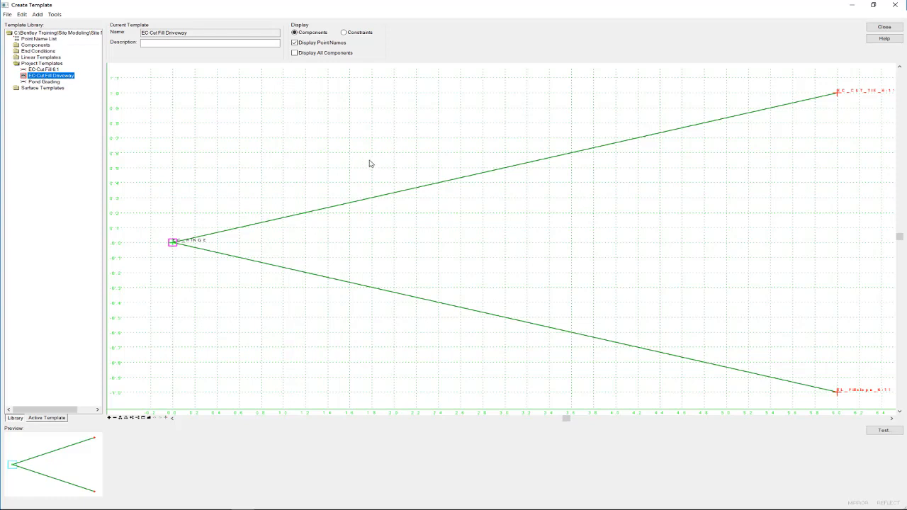
pyautogui.click(879, 31)
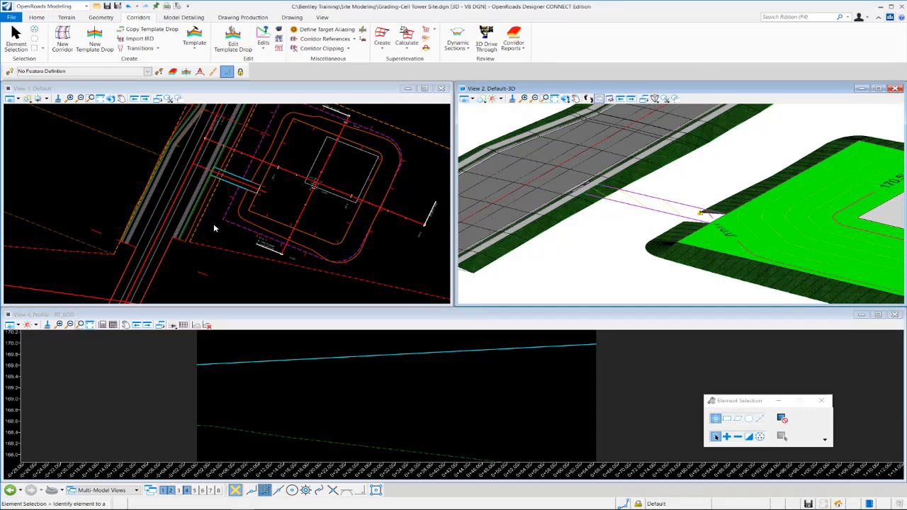
# - Start applying a linear template to the driveway edge RT_EOD, using the EC-Cut Fill Driveway project template
pyautogui.click(184, 17)
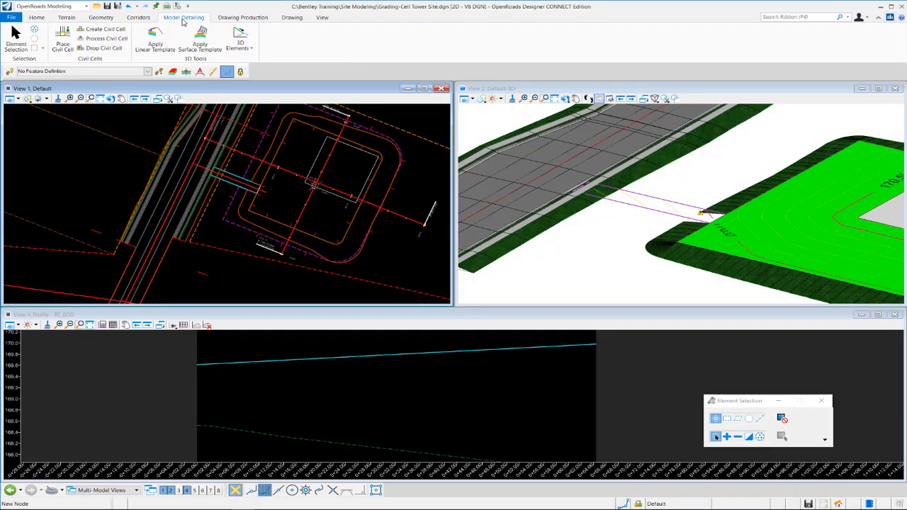
pyautogui.scroll(3, 228, 174)
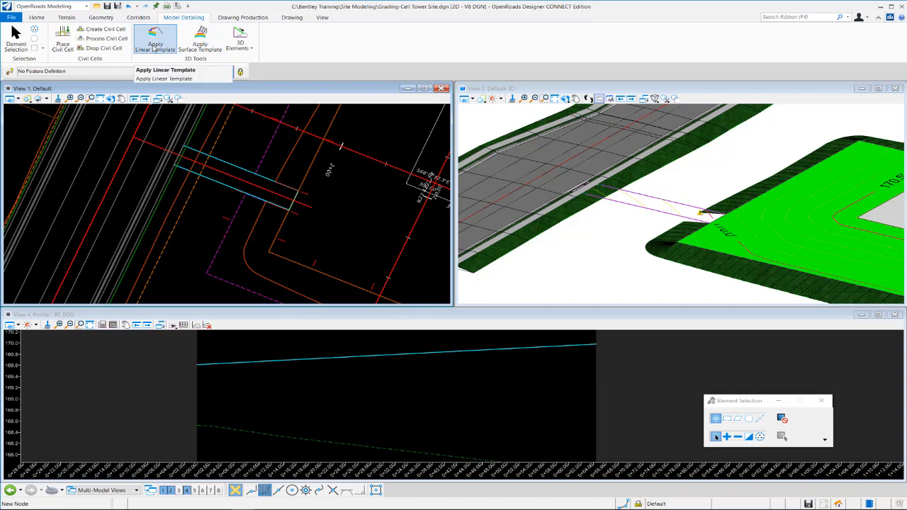
pyautogui.click(153, 44)
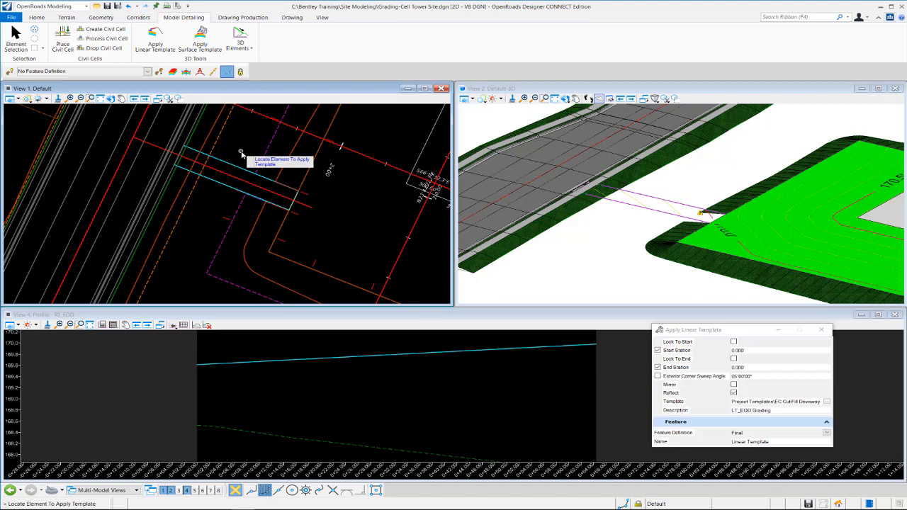
pyautogui.click(208, 183)
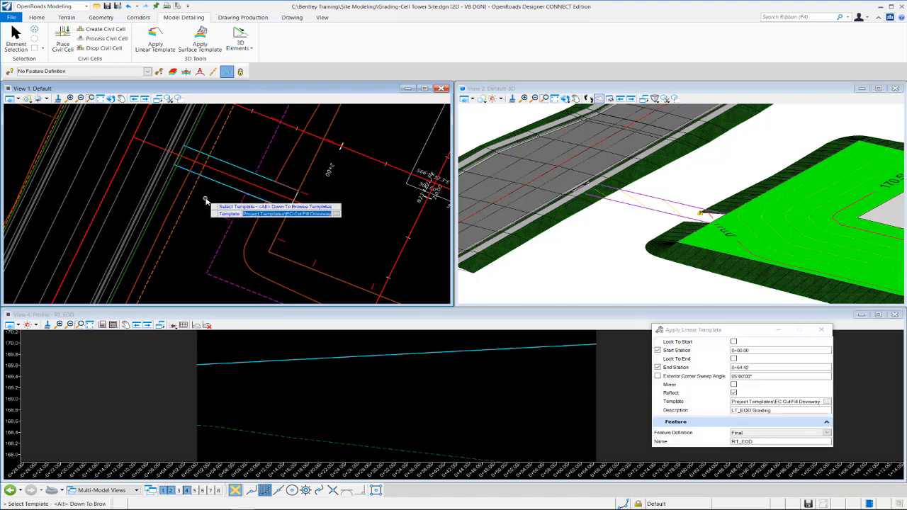
pyautogui.hotkey('alt', 'Down')
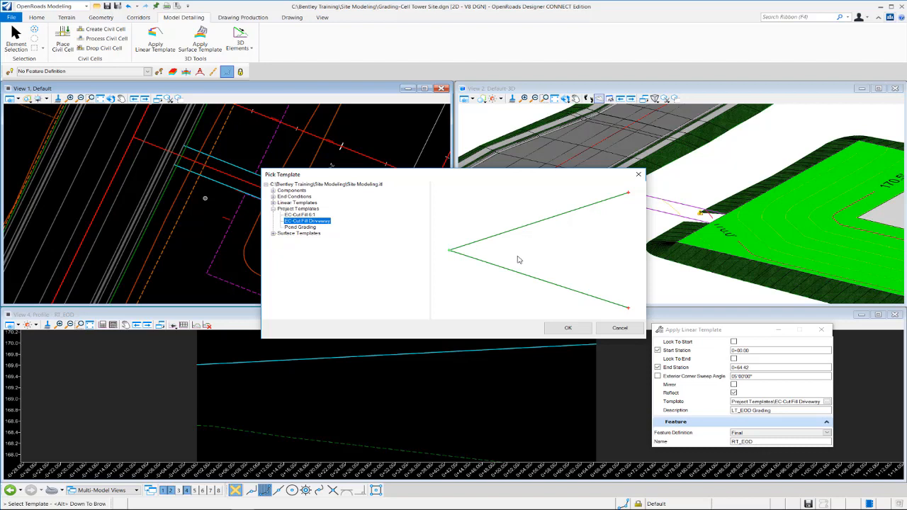
pyautogui.click(569, 327)
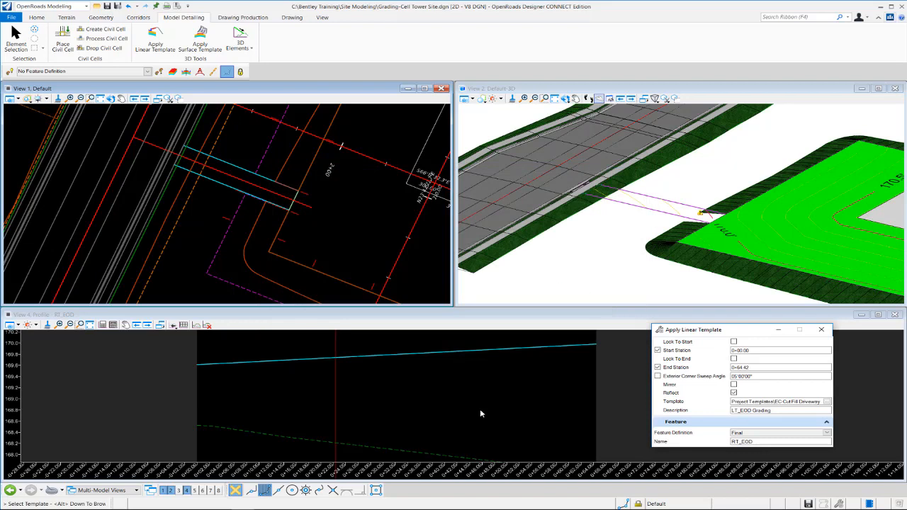
pyautogui.click(310, 237)
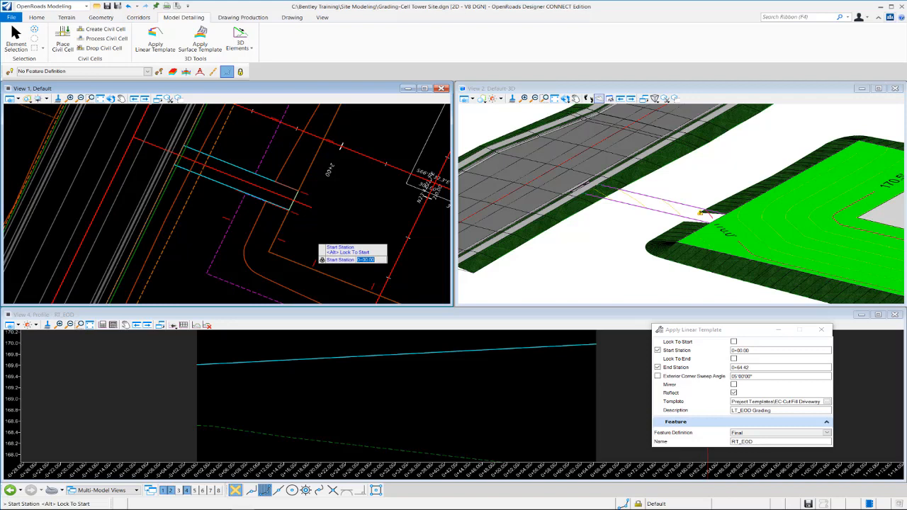
# - Lock the RT_EOD linear template to the start of the edge and set its end station to 0+64.42
pyautogui.press('alt')
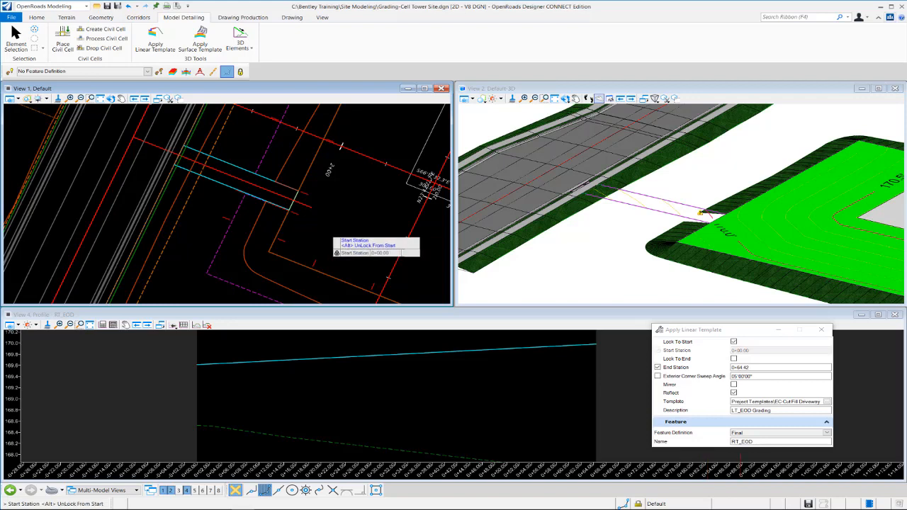
pyautogui.click(327, 234)
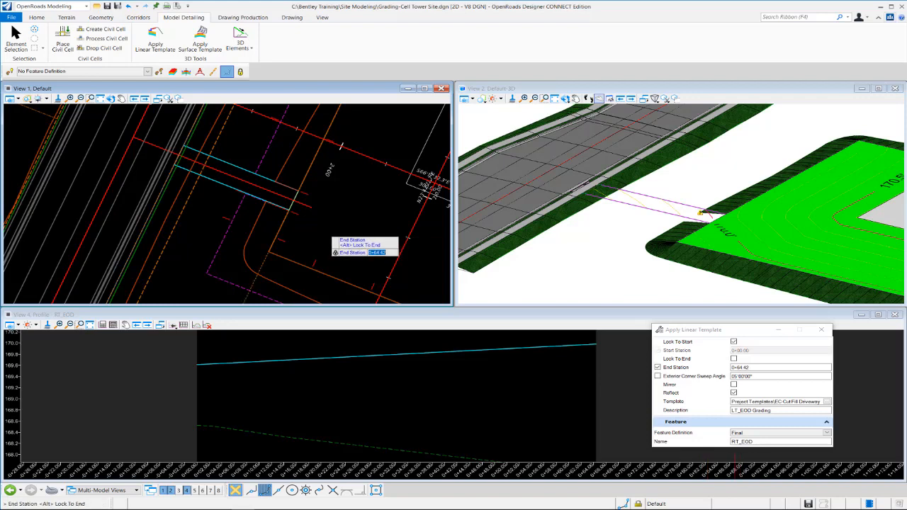
pyautogui.write('0')
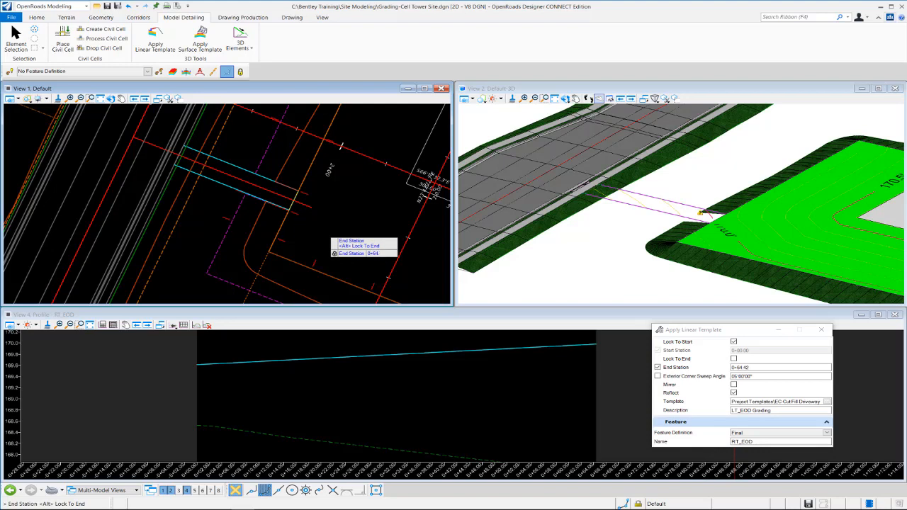
pyautogui.press('Return')
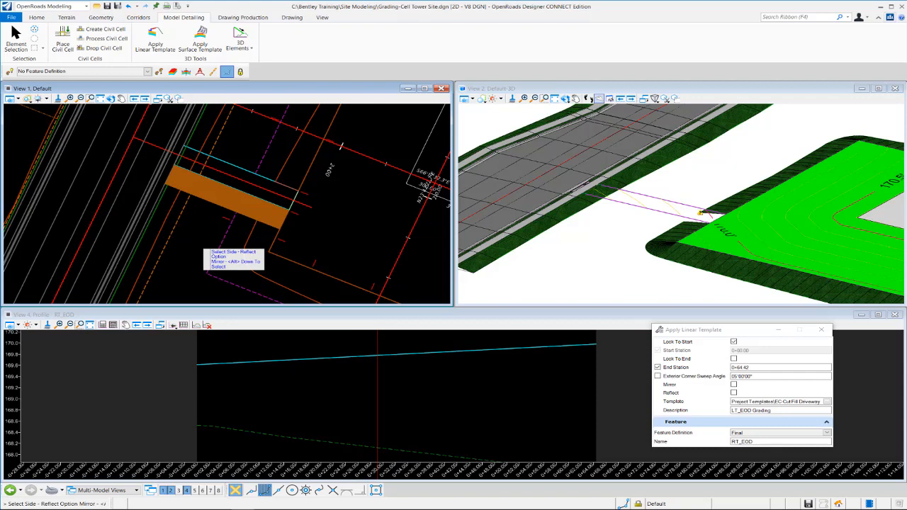
# - Place the RT_EOD grading on the outer side of the driveway, accept the 05°00'00" sweep angle, and describe it as RT_EOD Grading
pyautogui.click(203, 249)
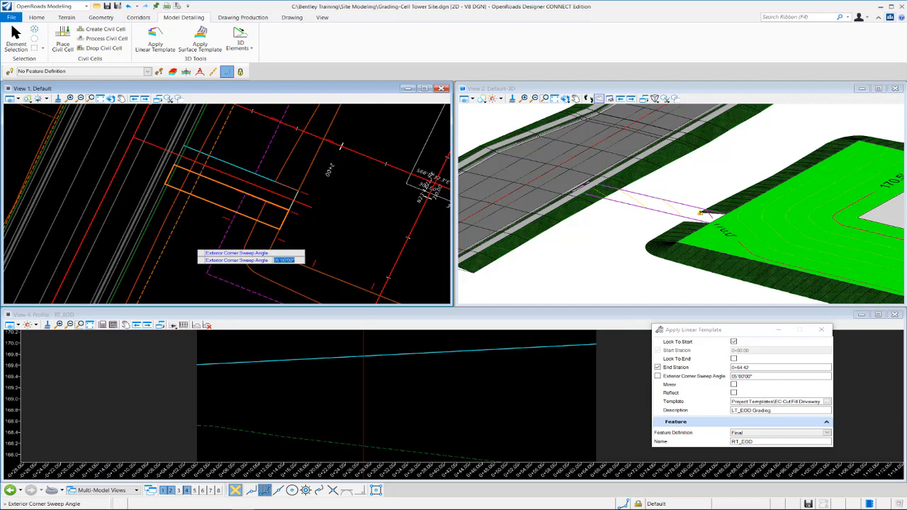
pyautogui.press('Return')
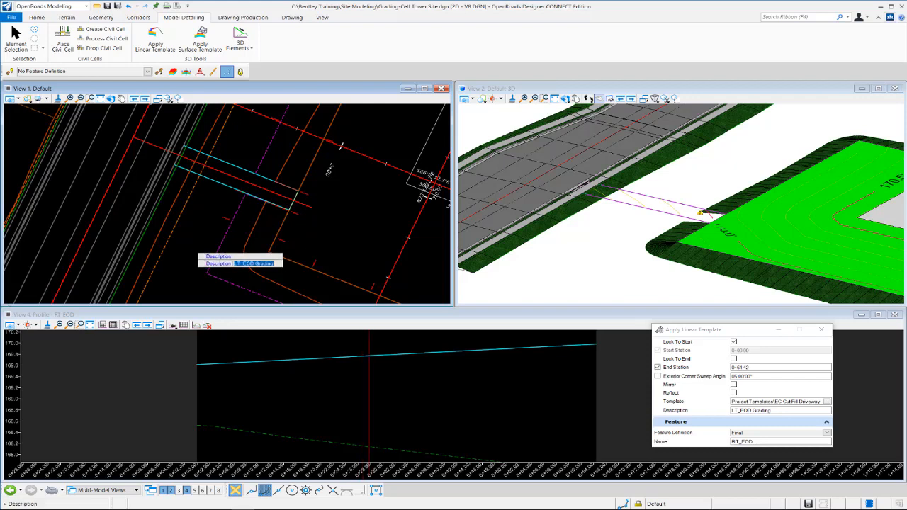
pyautogui.write('R')
pyautogui.press('Return')
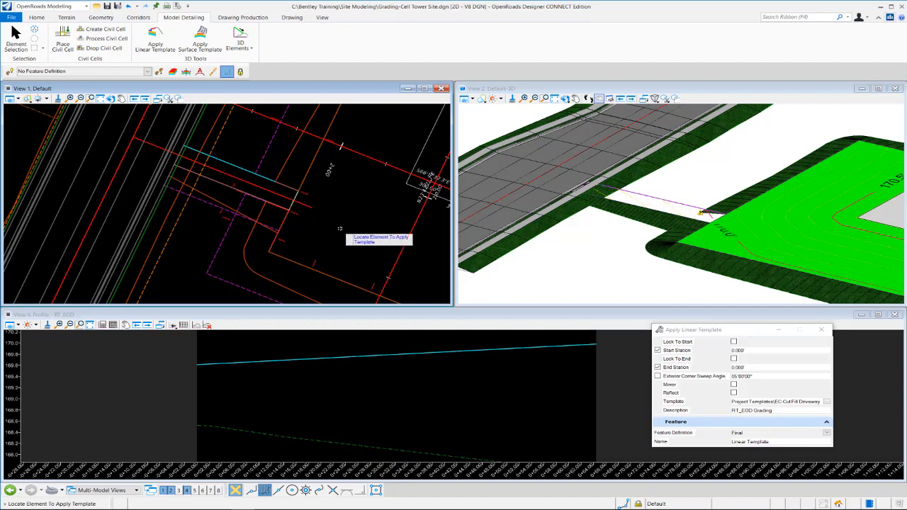
# - Apply the EC-Cut Fill Driveway template to the driveway edge LT_EOD from station 0+00.00 to 0+64.40
pyautogui.click(225, 162)
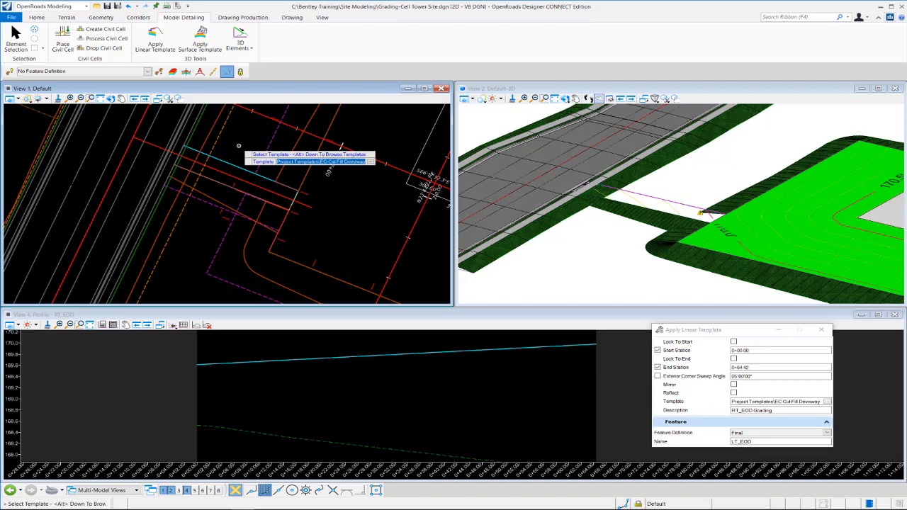
pyautogui.click(239, 146)
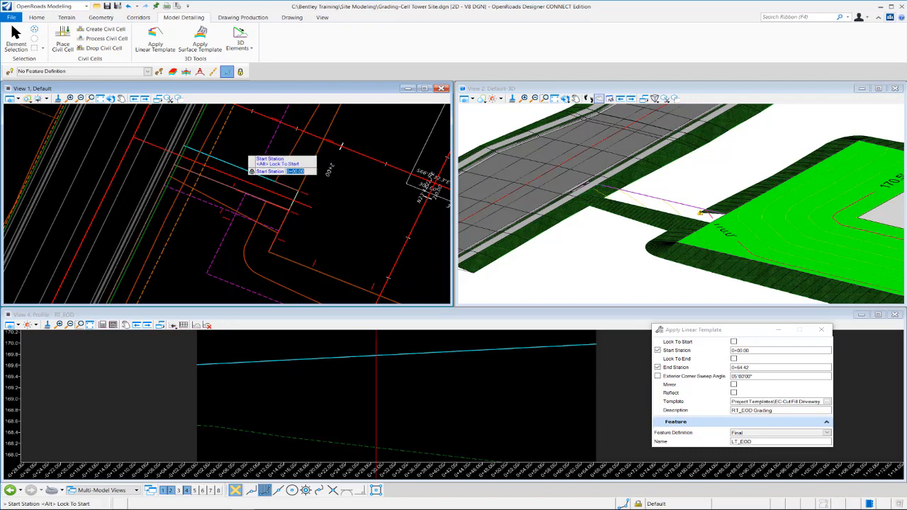
pyautogui.click(77, 188)
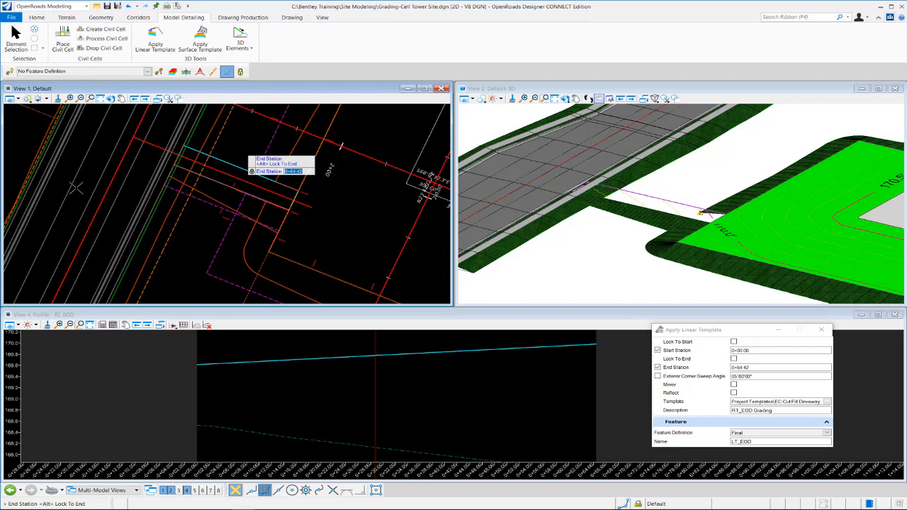
pyautogui.write('0+')
pyautogui.click(249, 160)
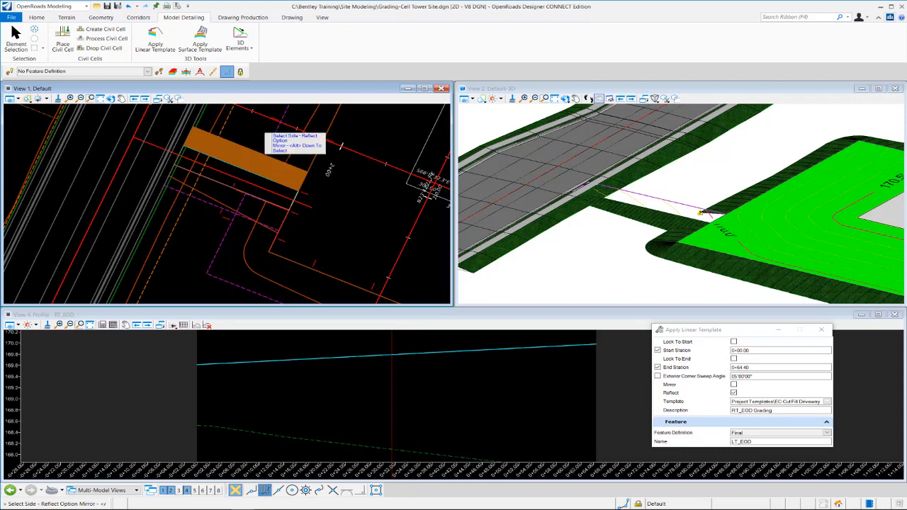
# - Place the LT_EOD grading on the outer side of the driveway, accept the 05°00'00" sweep angle, and describe it as LT_EOD Grading
pyautogui.click(341, 147)
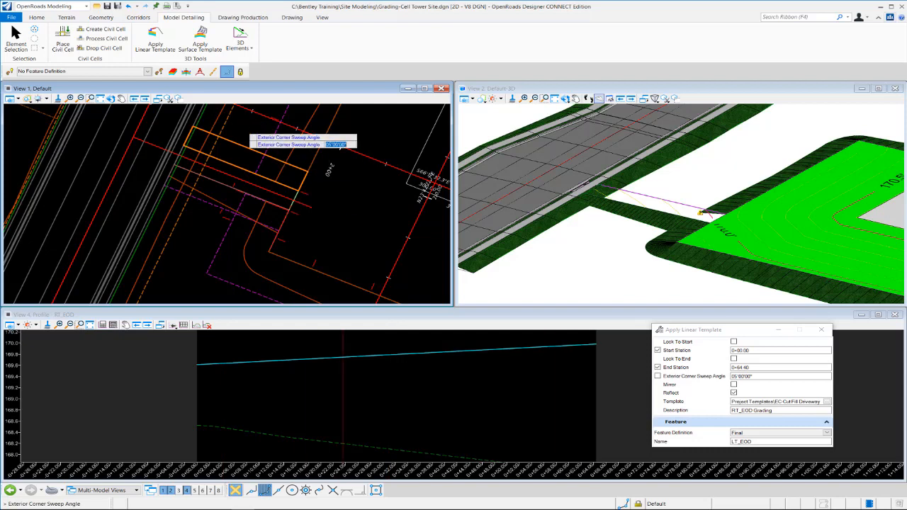
pyautogui.click(341, 146)
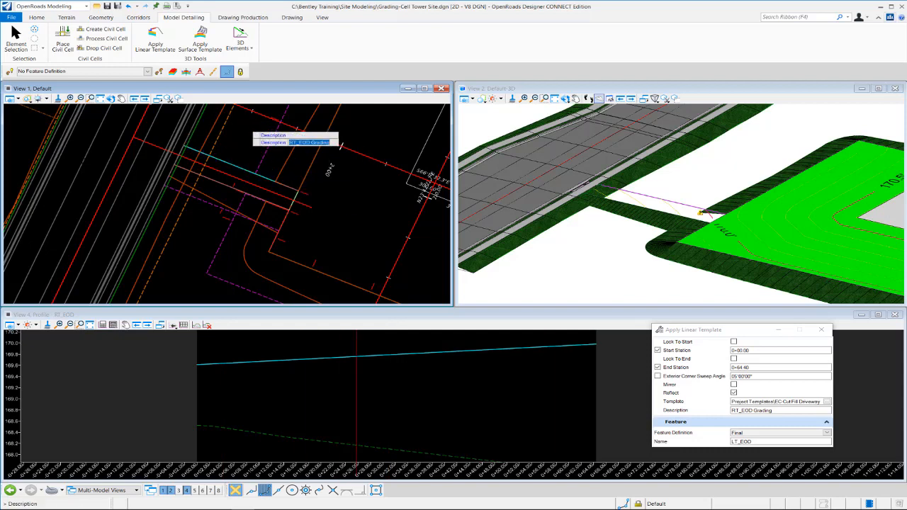
pyautogui.write('LT')
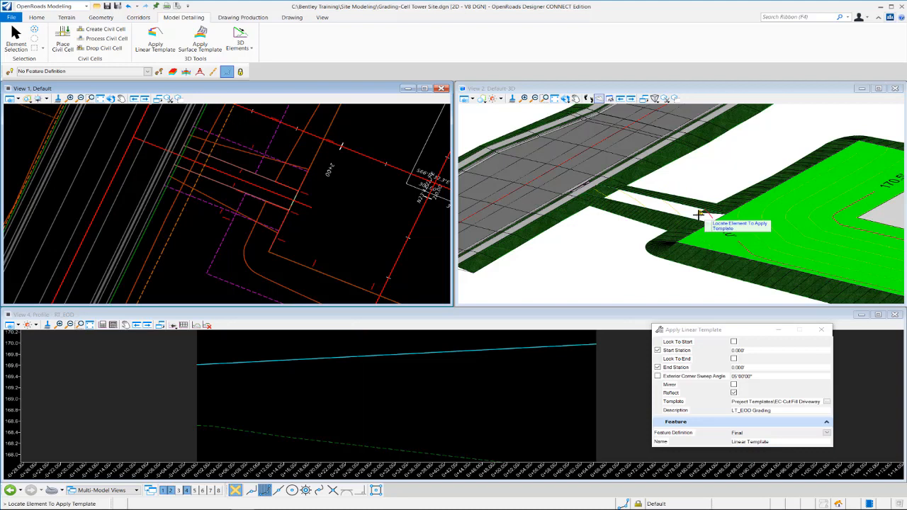
pyautogui.click(821, 329)
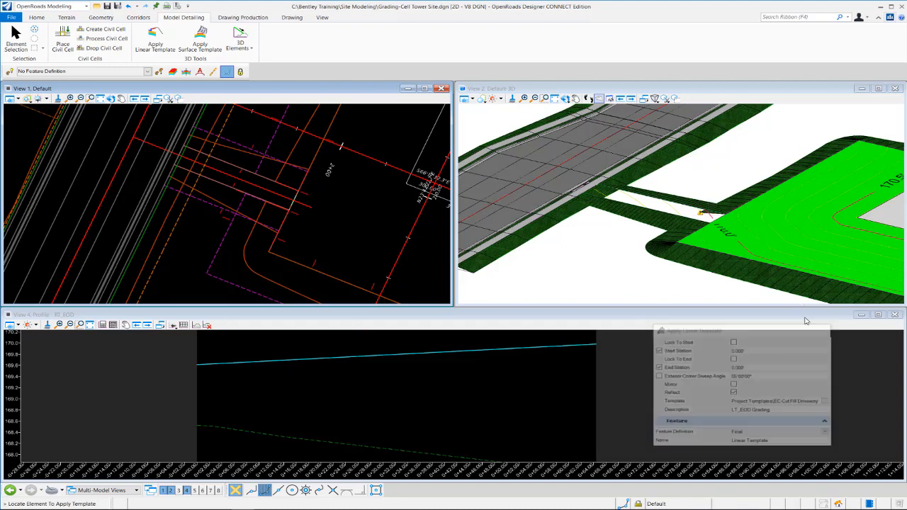
# - Examine the driveway side slopes in the 3D model where they meet the road and the pad grading
pyautogui.click(546, 99)
pyautogui.click(546, 190)
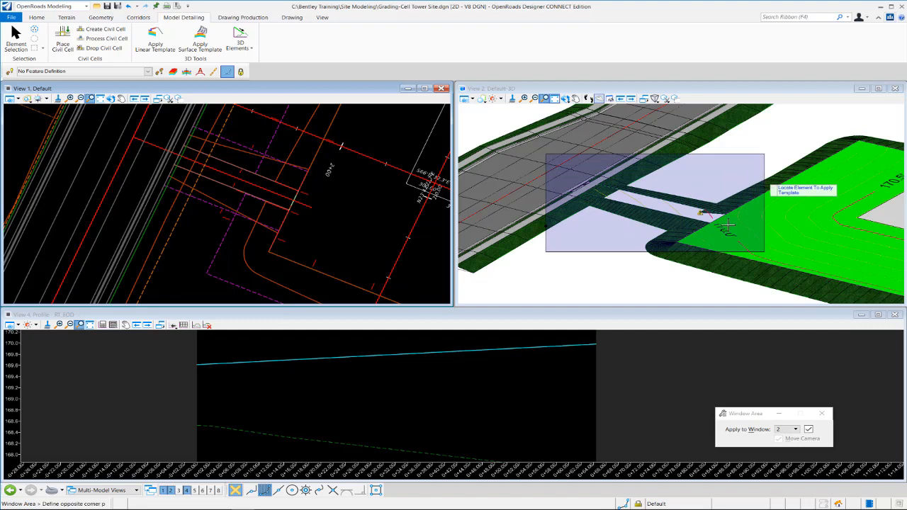
pyautogui.click(764, 181)
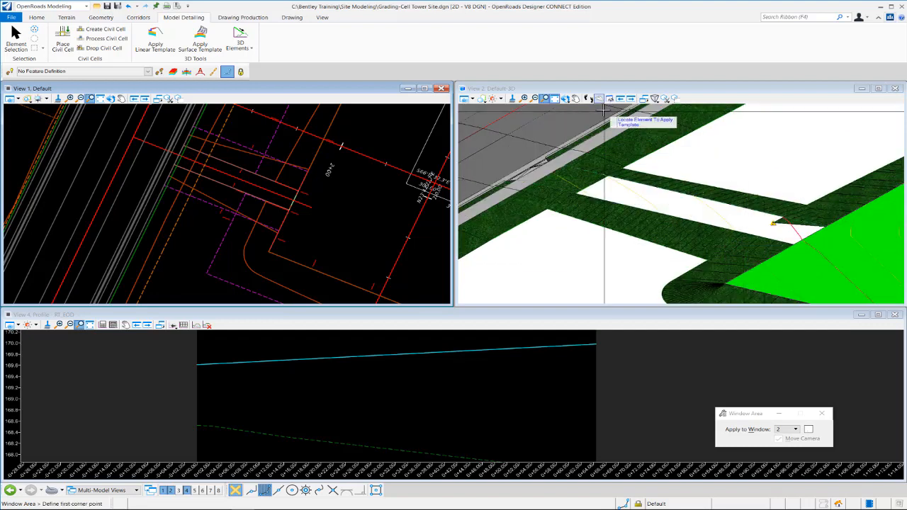
pyautogui.click(798, 254)
pyautogui.click(803, 180)
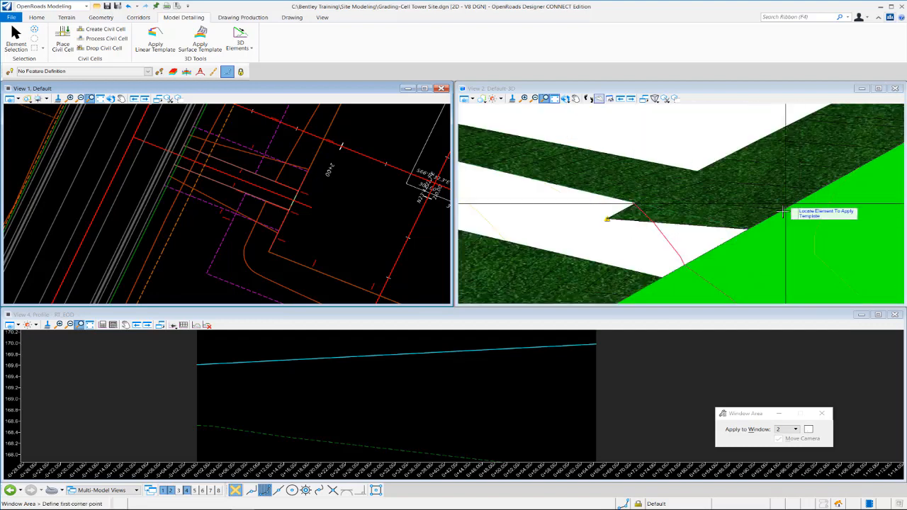
pyautogui.scroll(-3, 762, 222)
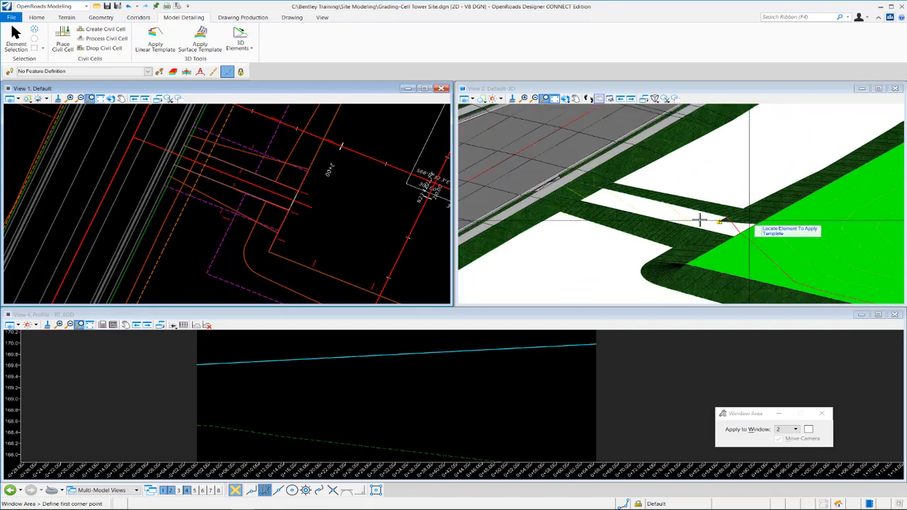
pyautogui.scroll(1, 615, 236)
pyautogui.scroll(1, 615, 236)
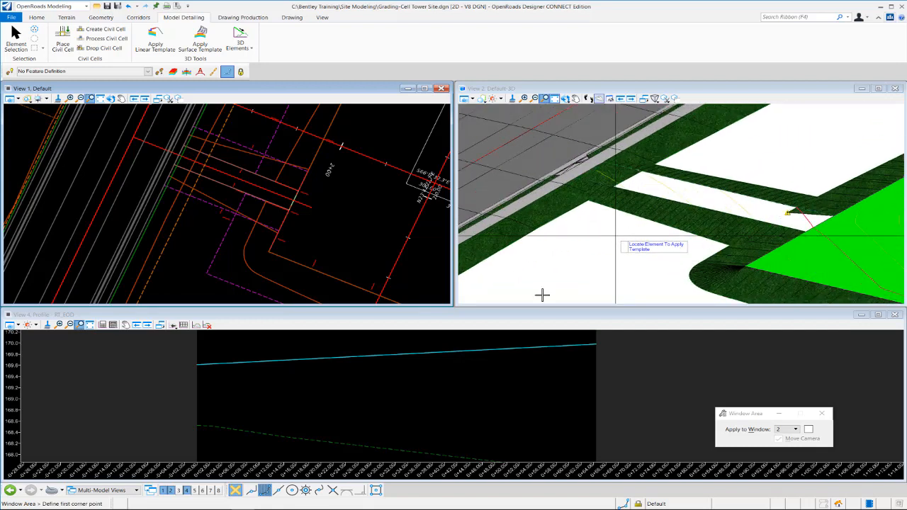
pyautogui.rightClick(542, 295)
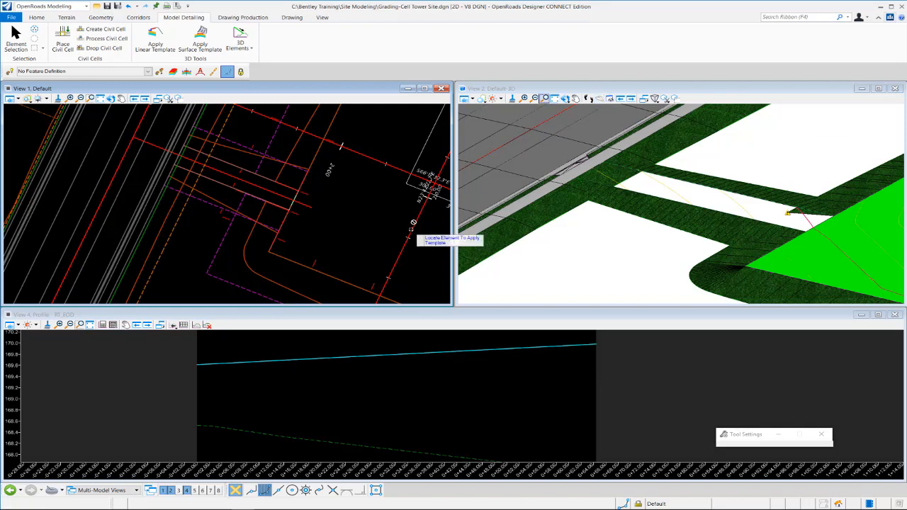
# - Change the display style of the 3D view to Wireframe
pyautogui.click(464, 99)
pyautogui.click(579, 132)
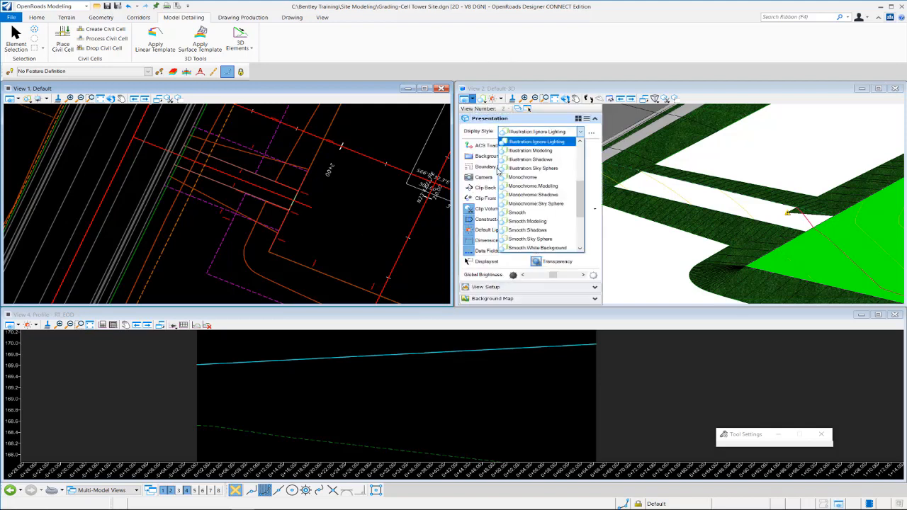
pyautogui.moveTo(580, 186); pyautogui.dragTo(579, 215)
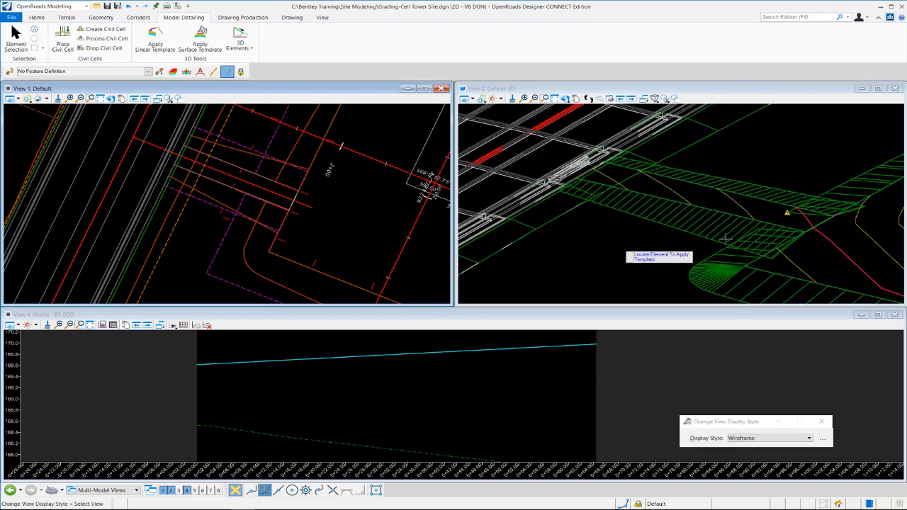
pyautogui.click(560, 248)
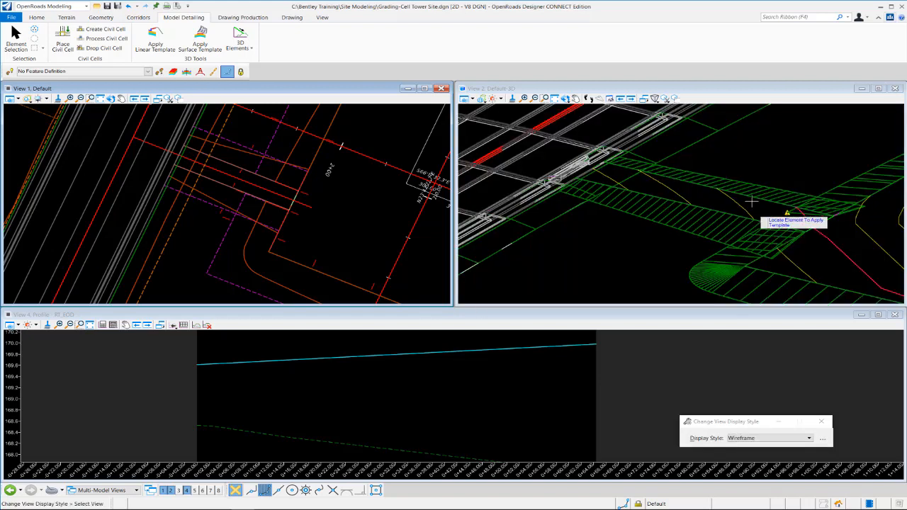
pyautogui.click(565, 99)
pyautogui.click(577, 177)
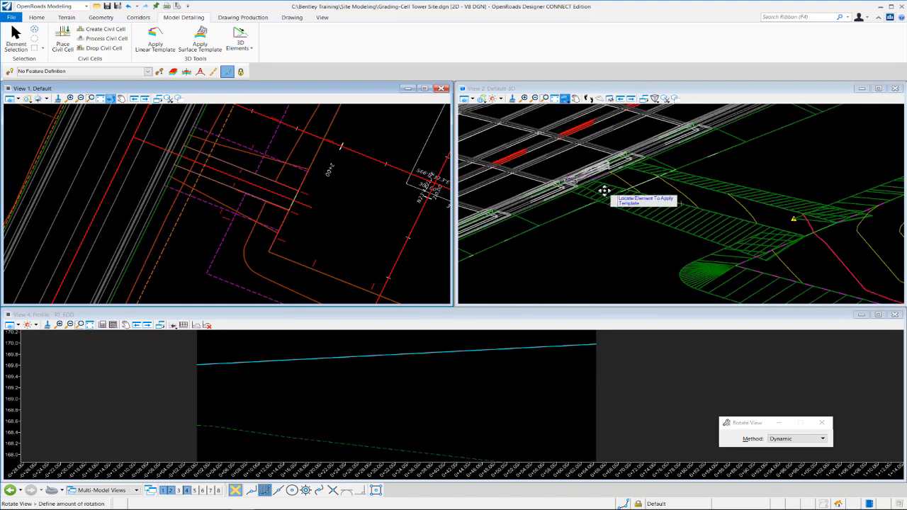
pyautogui.click(610, 230)
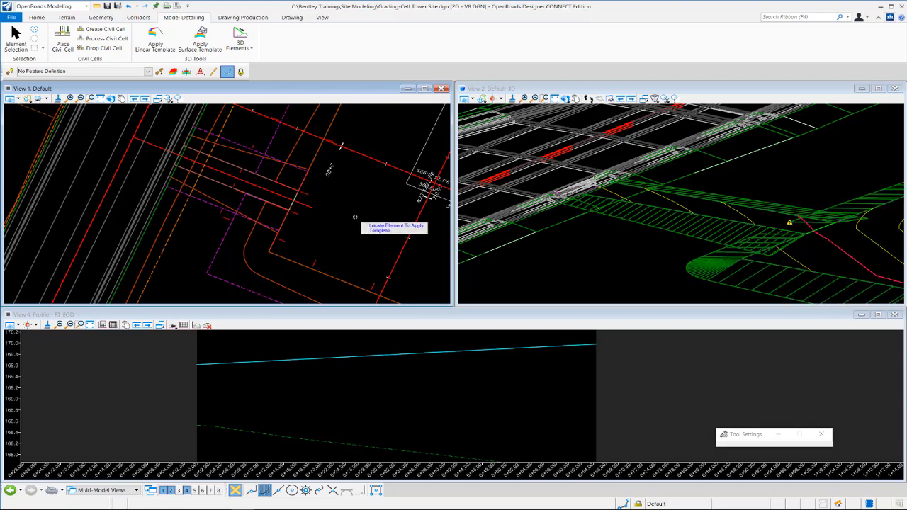
# - Define target aliasing for the LT_EOD1 linear template, aliasing the Proposed target to Corridor - Tower Yard and Corridor - LondonRd
pyautogui.click(140, 17)
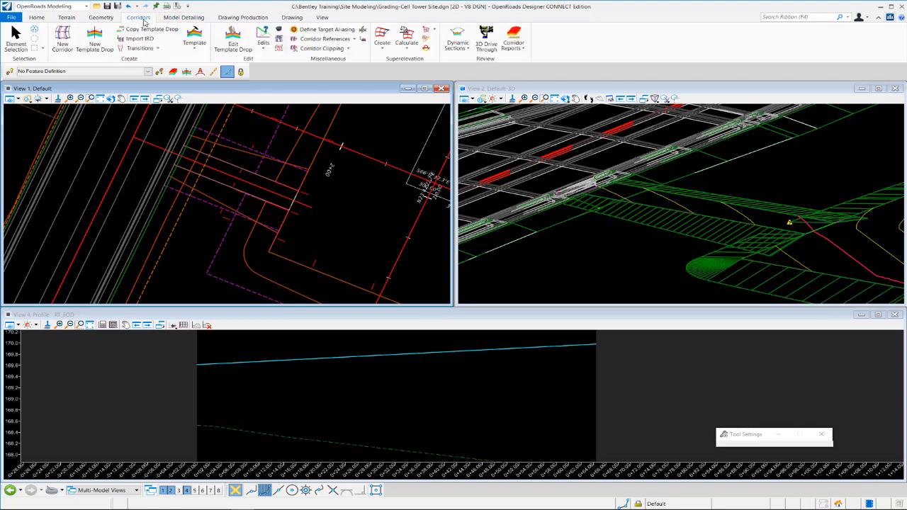
pyautogui.click(342, 32)
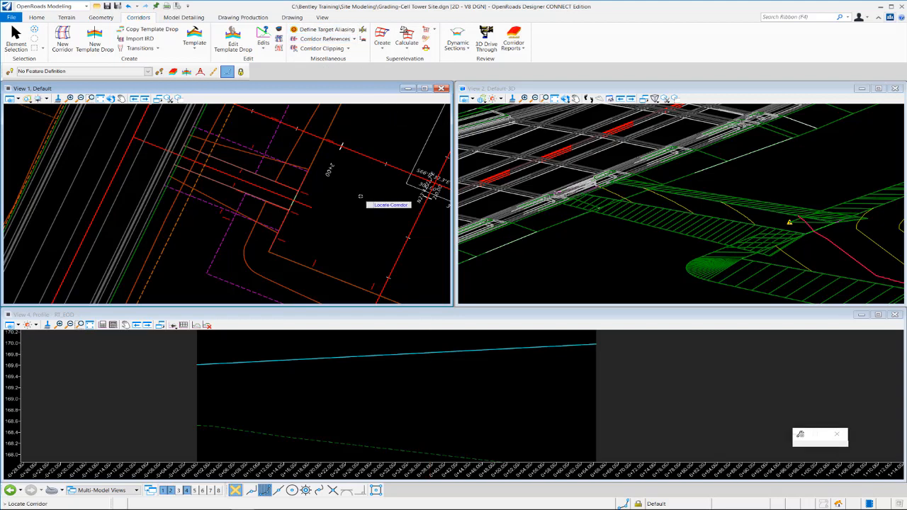
pyautogui.moveTo(241, 151)
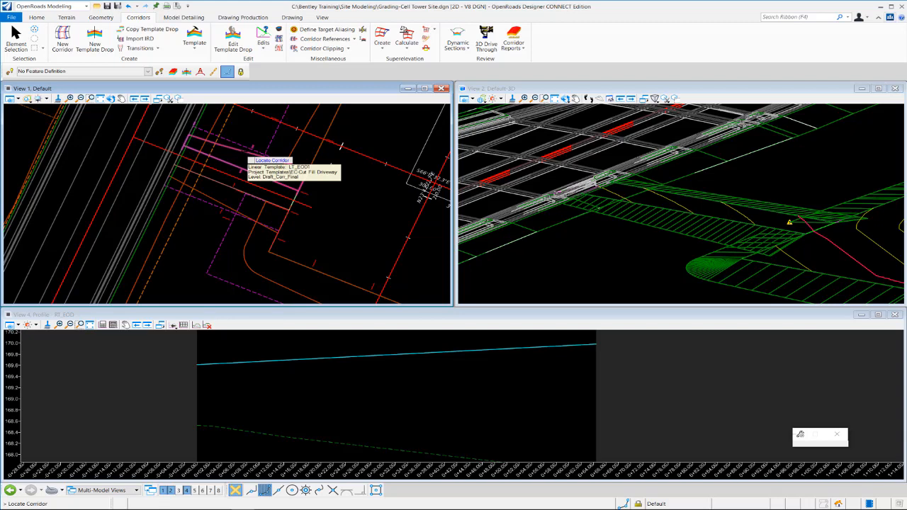
pyautogui.click(243, 154)
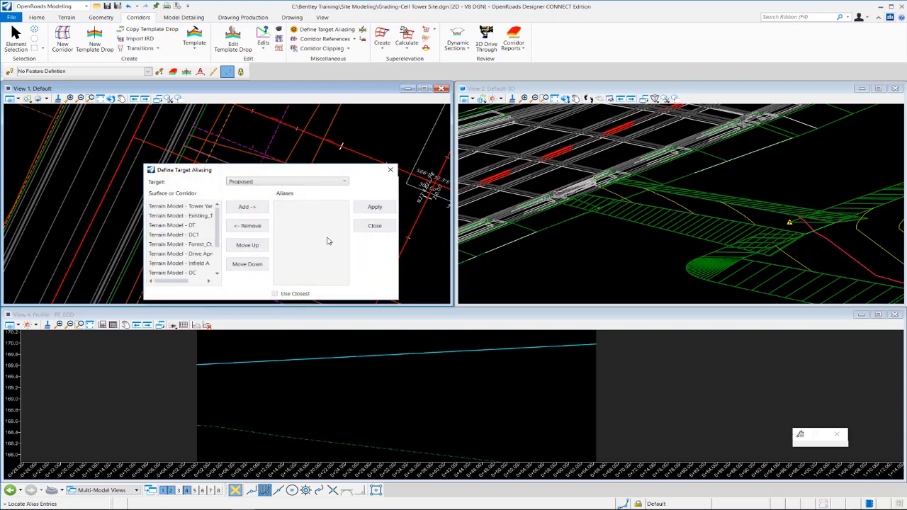
pyautogui.moveTo(194, 171); pyautogui.dragTo(251, 166)
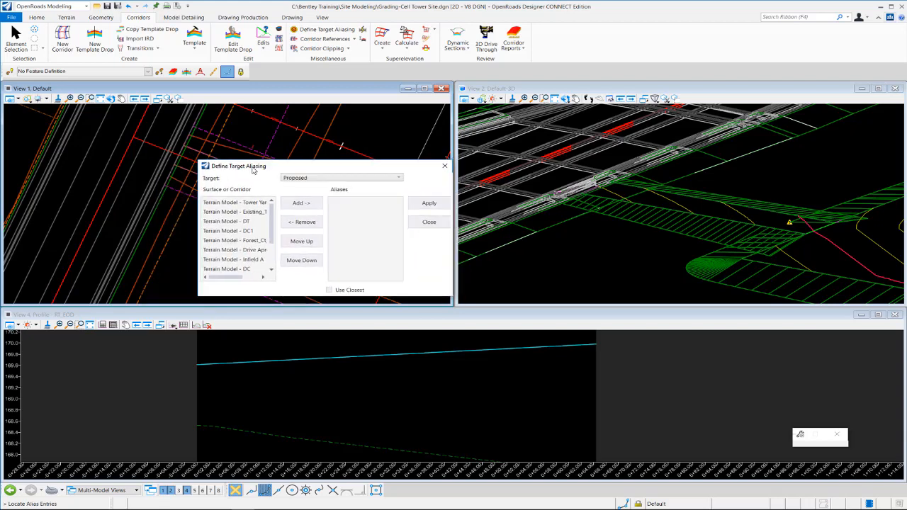
pyautogui.click(228, 220)
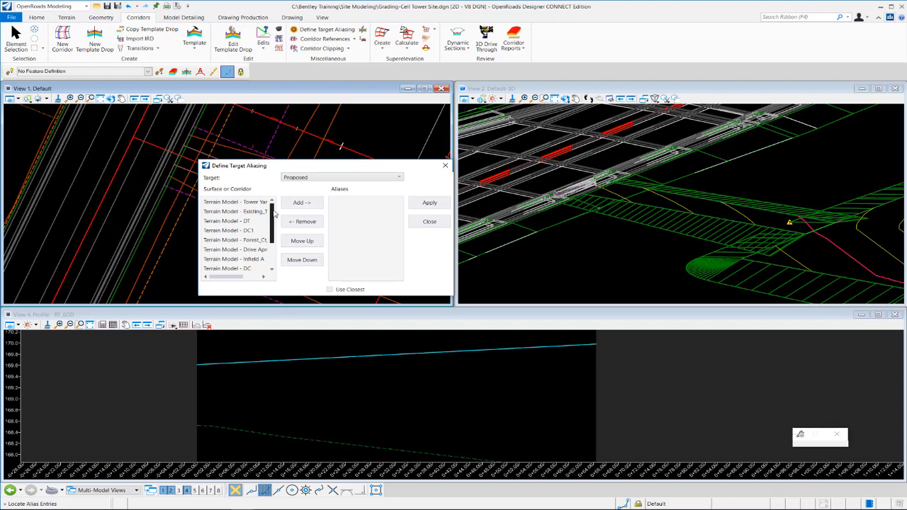
pyautogui.scroll(-2, 275, 214)
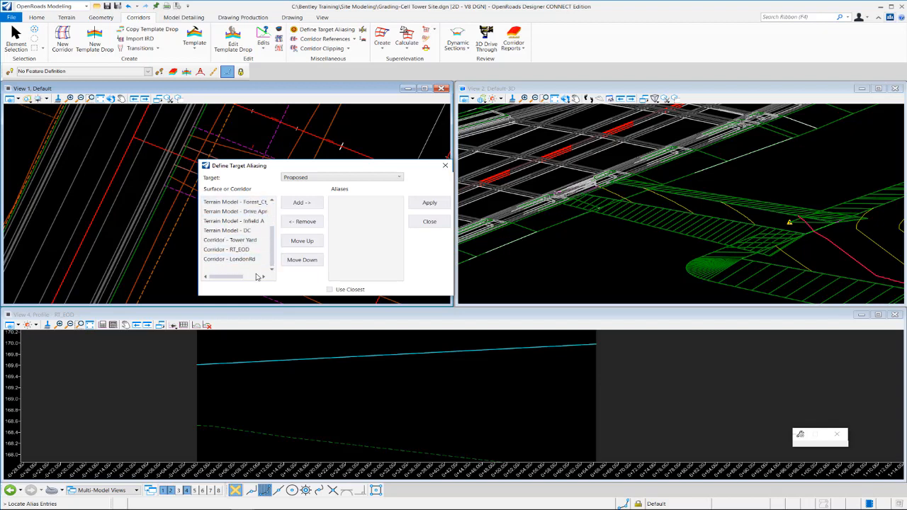
pyautogui.click(241, 241)
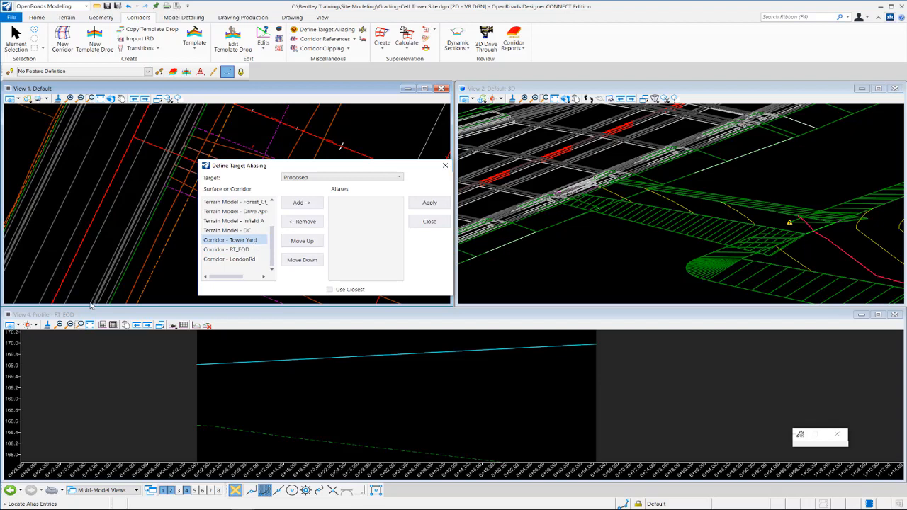
pyautogui.click(306, 203)
pyautogui.click(244, 259)
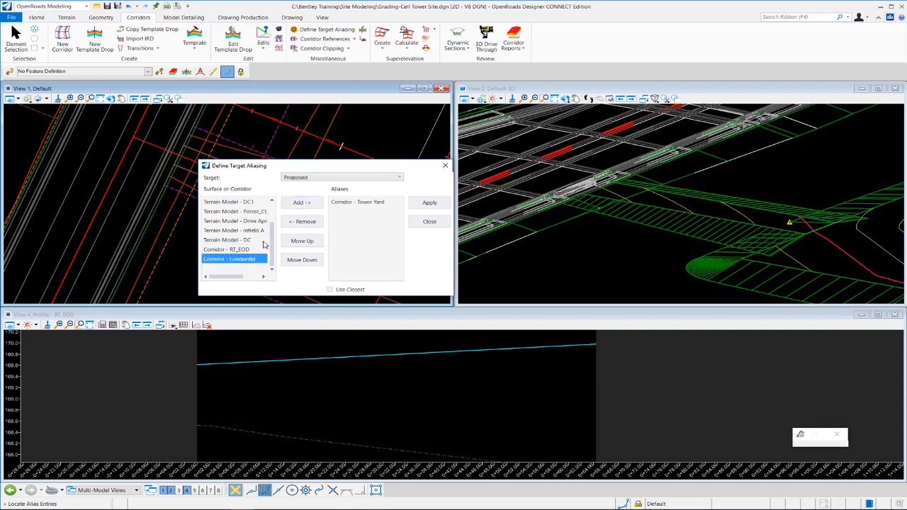
pyautogui.click(302, 202)
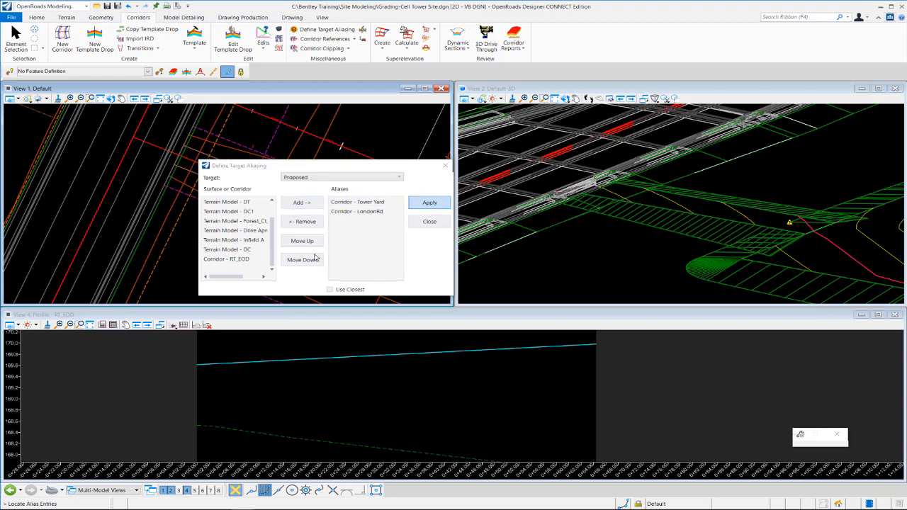
pyautogui.click(433, 204)
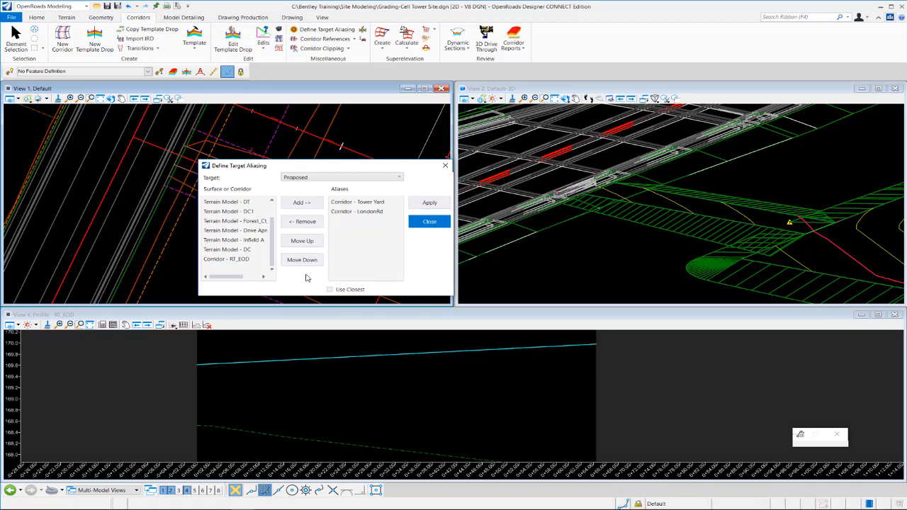
pyautogui.click(429, 222)
# - Examine the LT_EOD1 side slopes in the 3D model where they meet the tower pad grading and the road
pyautogui.scroll(3, 658, 184)
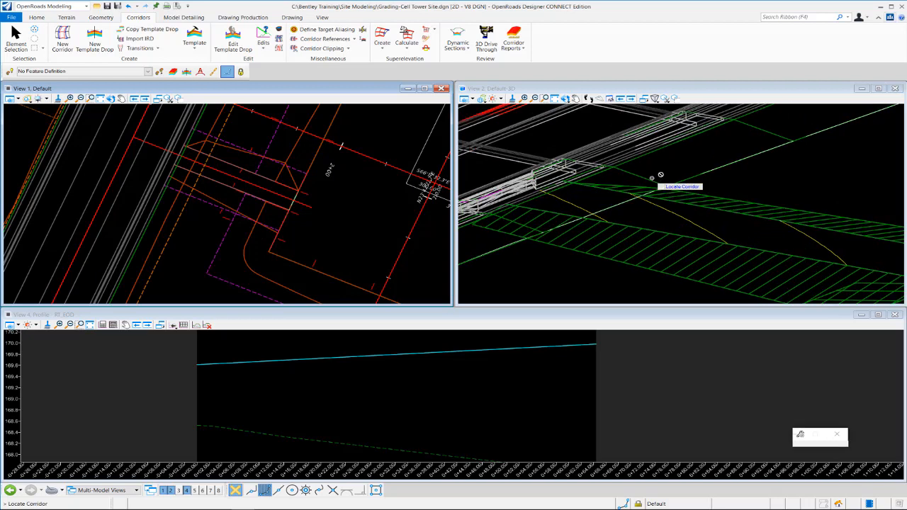
pyautogui.click(564, 99)
pyautogui.moveTo(567, 164); pyautogui.dragTo(679, 193)
pyautogui.click(642, 183)
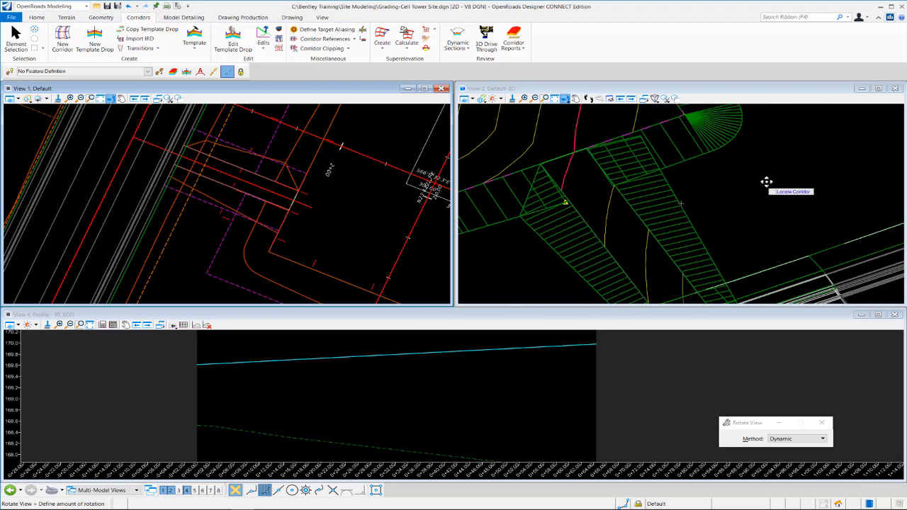
pyautogui.click(787, 165)
pyautogui.rightClick(755, 206)
pyautogui.scroll(-2, 785, 166)
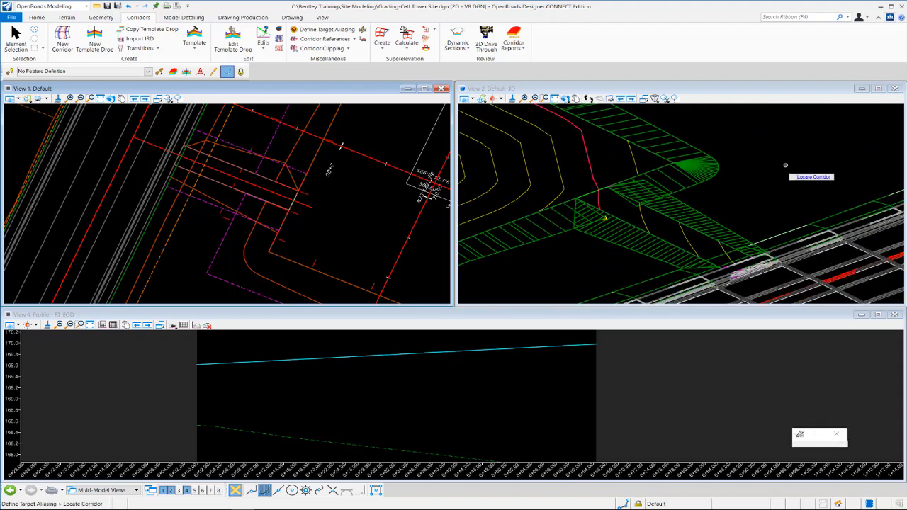
pyautogui.scroll(2, 695, 257)
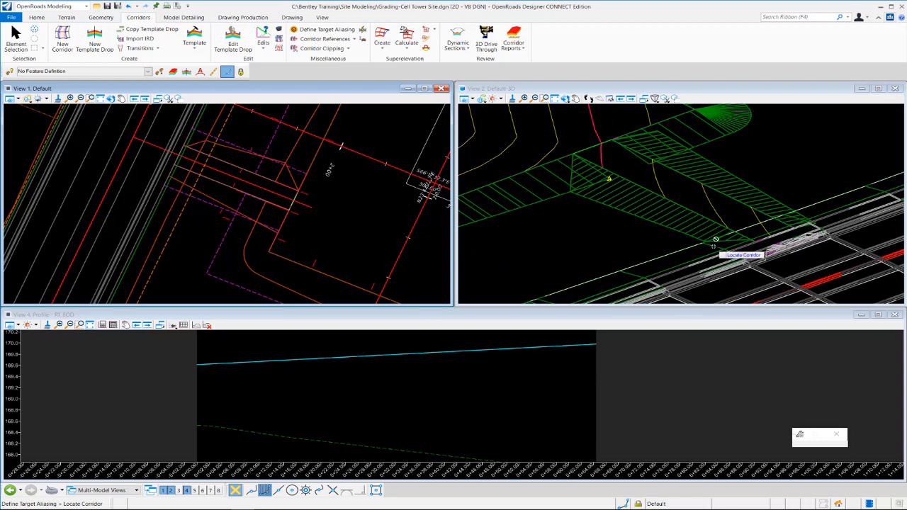
pyautogui.scroll(-2, 572, 235)
pyautogui.scroll(2, 735, 208)
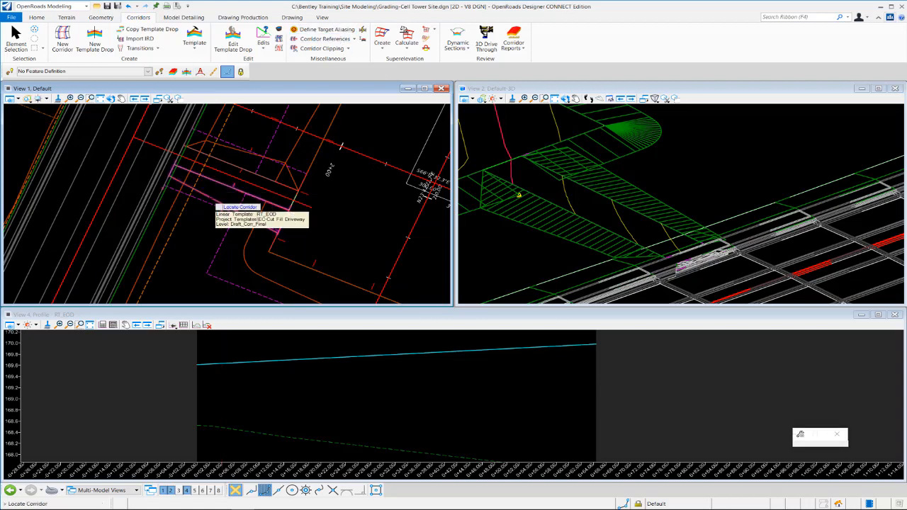
# - Alias the Proposed target of the RT_EOD linear template to Corridor - Tower Yard and Corridor - LondonRd
pyautogui.click(215, 203)
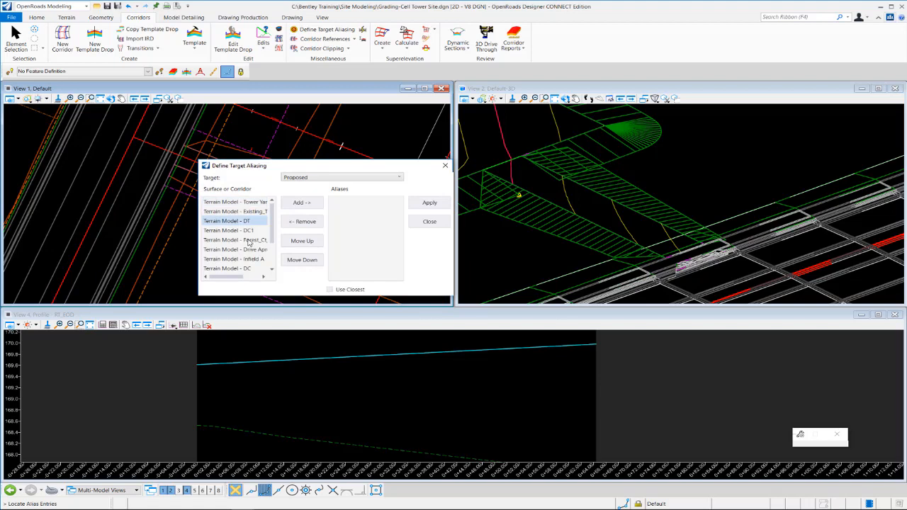
pyautogui.scroll(-1, 267, 239)
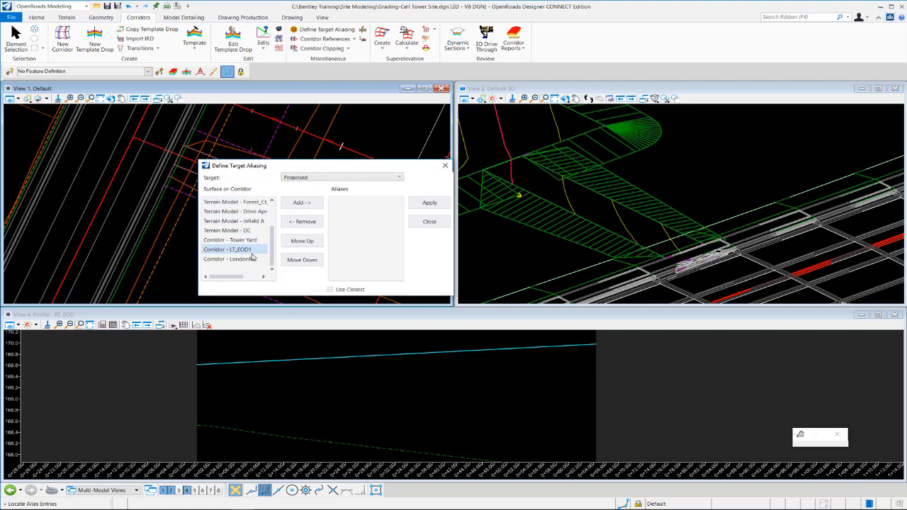
pyautogui.click(244, 240)
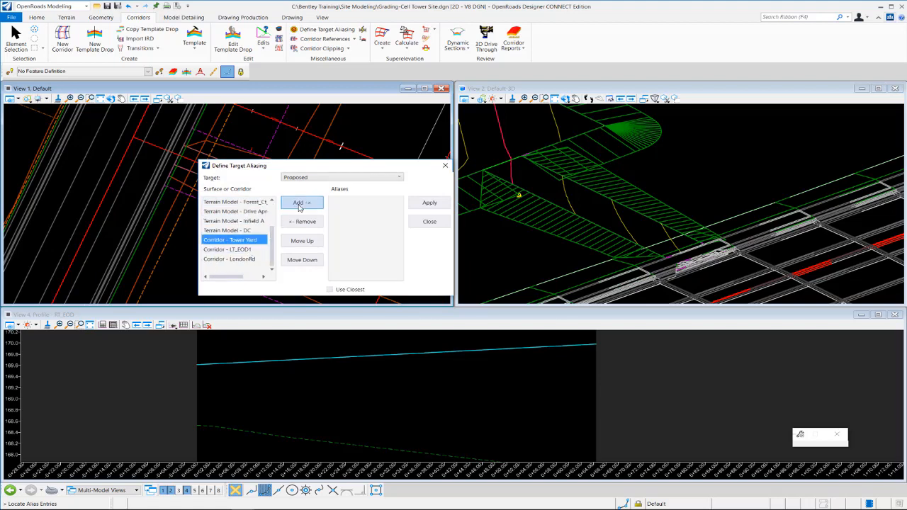
pyautogui.click(298, 203)
pyautogui.click(229, 259)
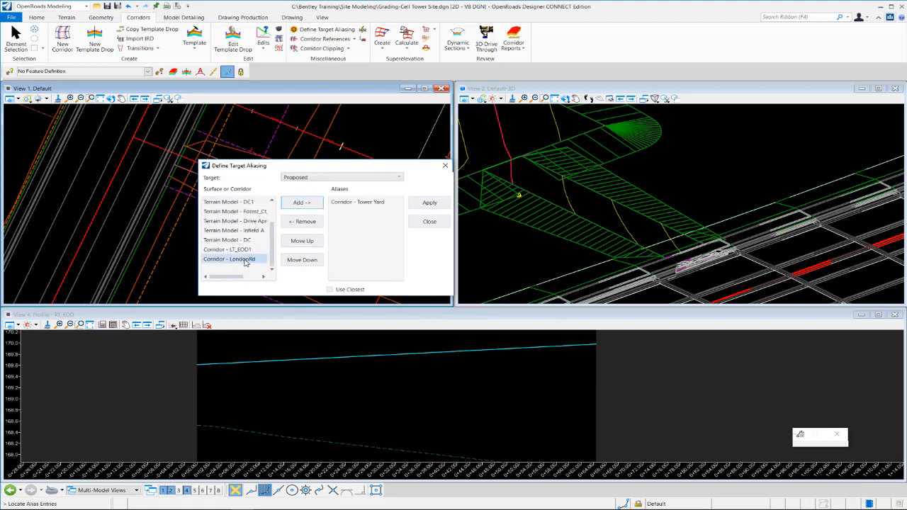
pyautogui.click(302, 203)
pyautogui.click(429, 204)
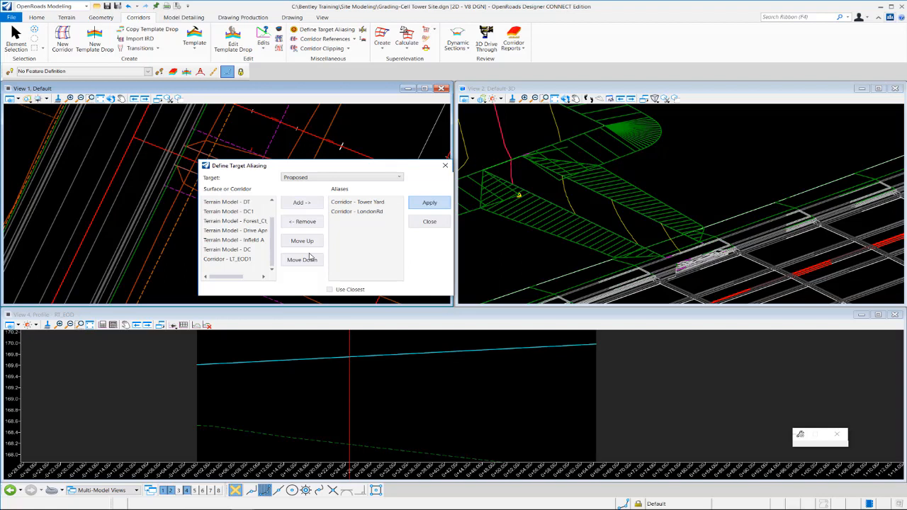
pyautogui.click(430, 222)
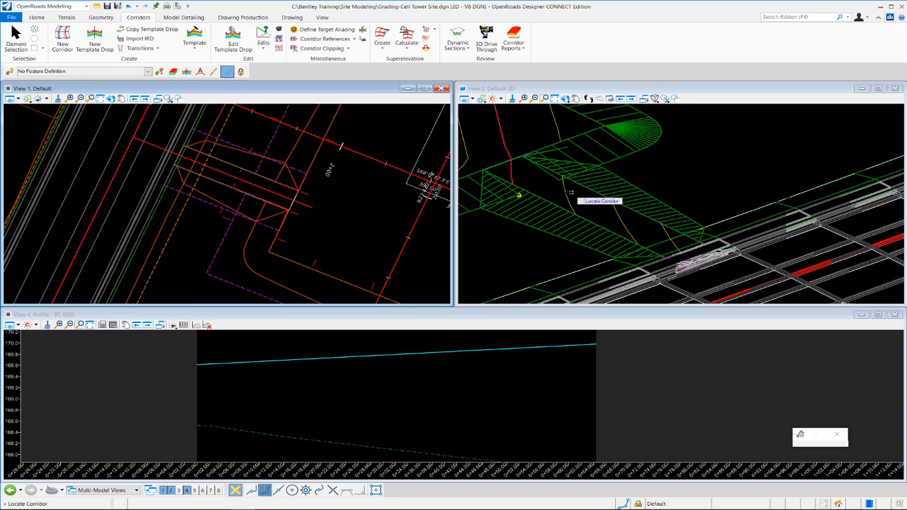
# - Change the display style of the 3D view to Illustration:Ignore Lighting
pyautogui.scroll(-2, 598, 192)
pyautogui.scroll(2, 544, 214)
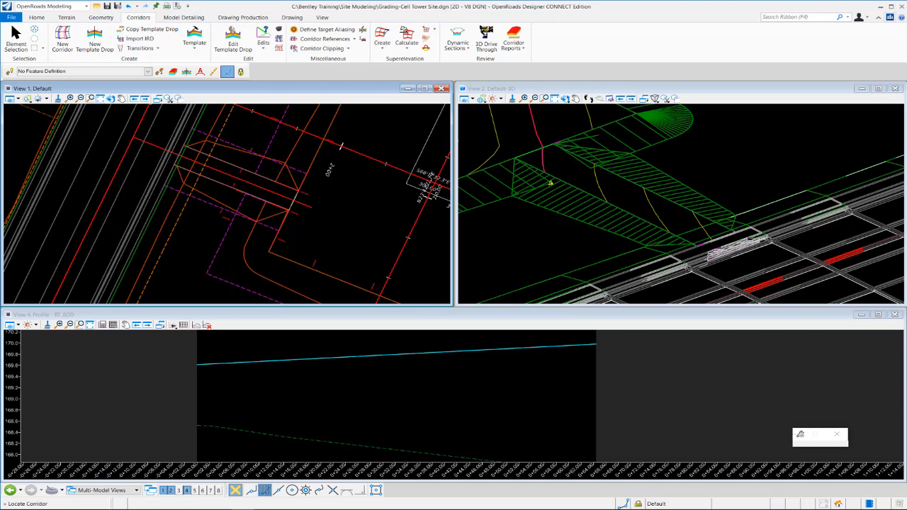
pyautogui.click(465, 99)
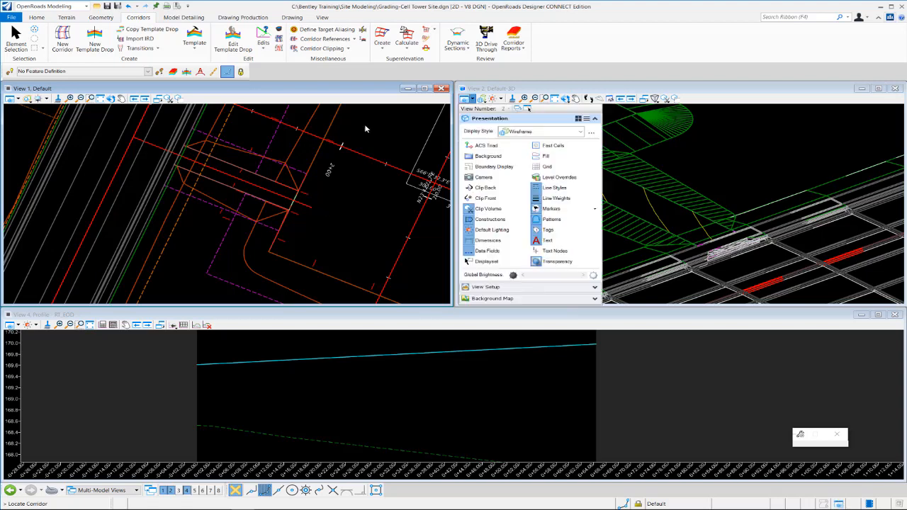
pyautogui.click(581, 134)
pyautogui.scroll(5, 579, 192)
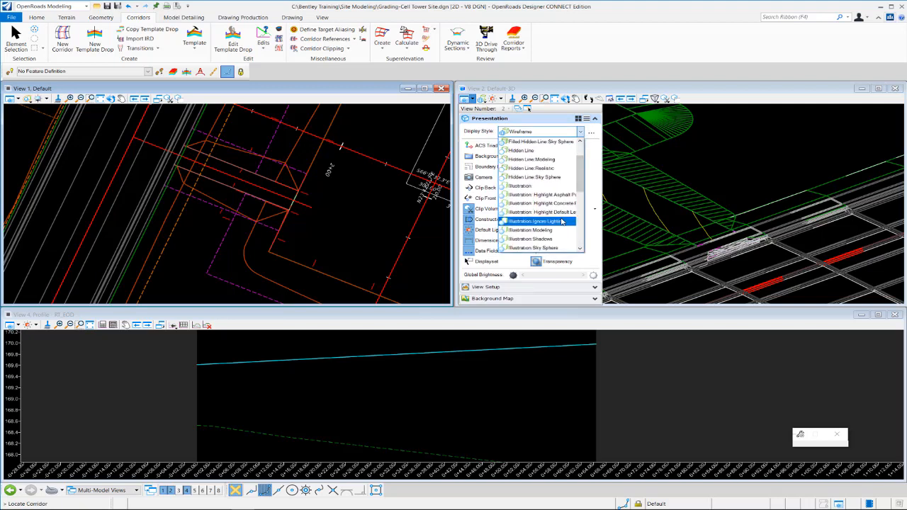
pyautogui.click(528, 221)
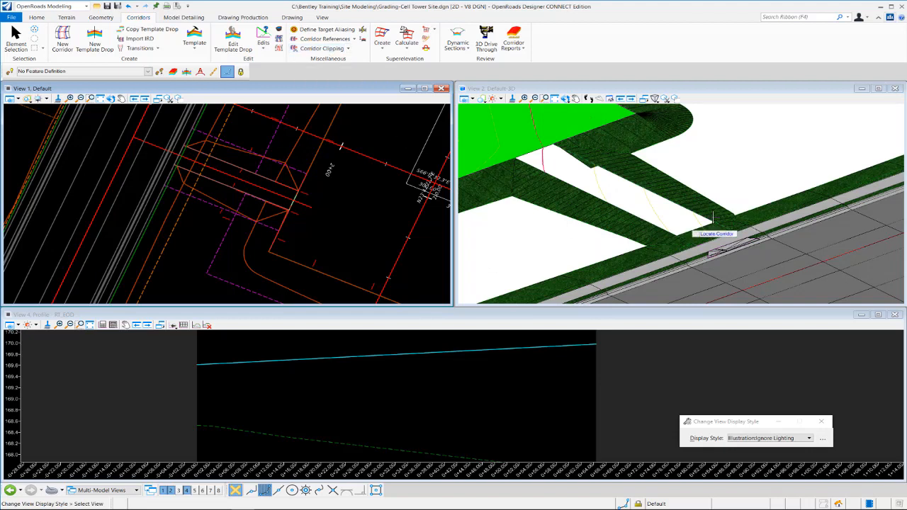
# - Clip the Tower Yard linear template with the LT_EOD1 and RT_EOD driveway linear templates as clipping references
pyautogui.scroll(2, 263, 210)
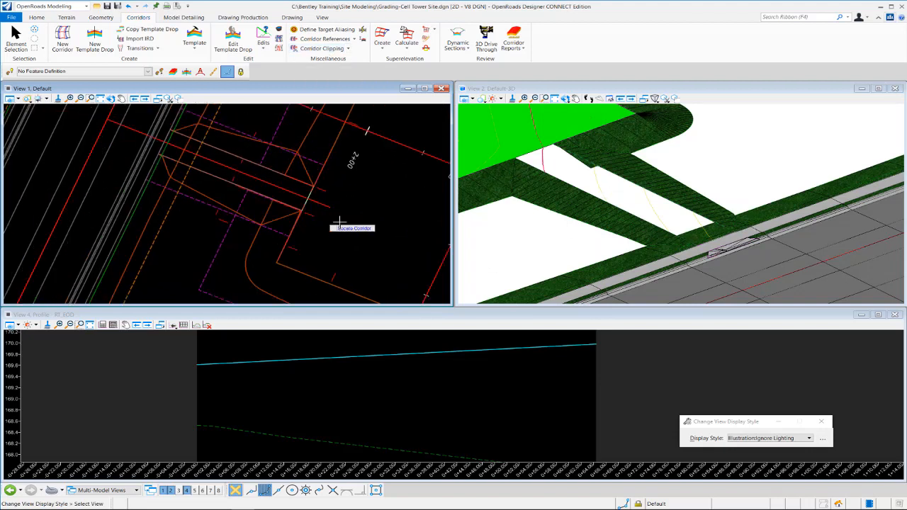
pyautogui.scroll(-2, 338, 220)
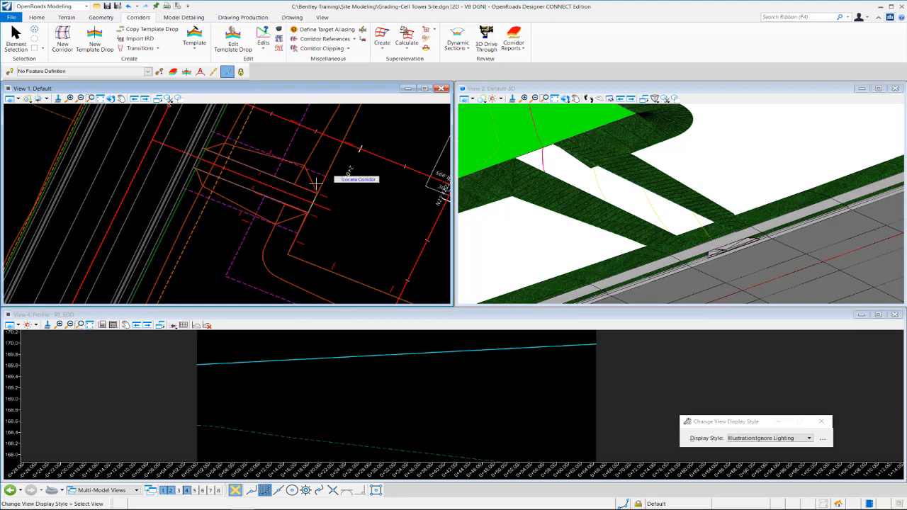
pyautogui.click(348, 51)
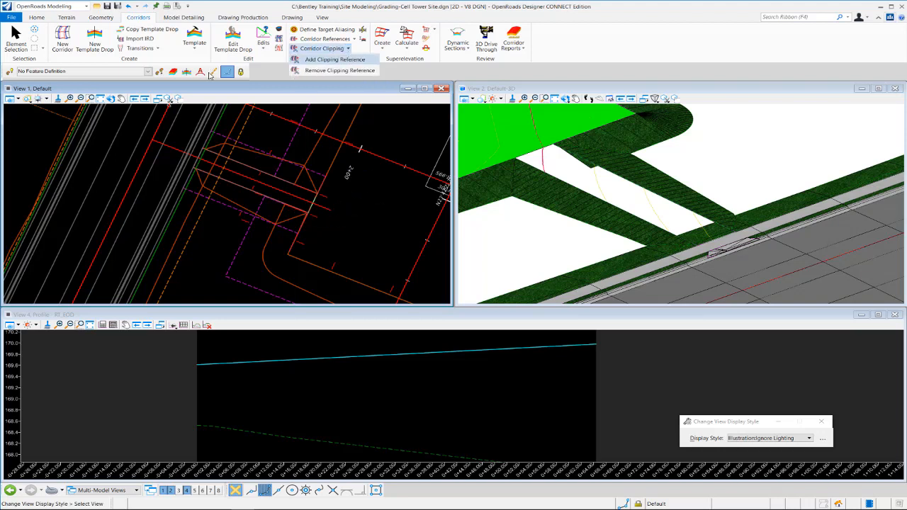
pyautogui.click(335, 59)
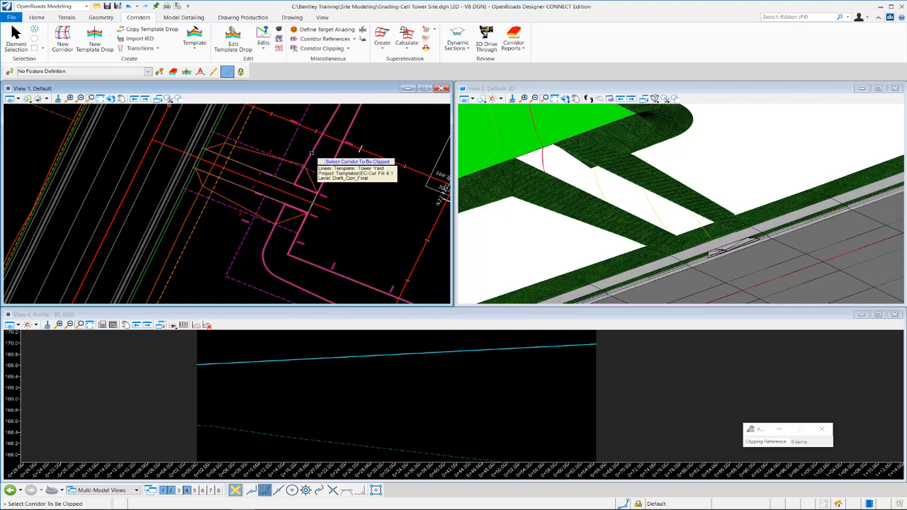
pyautogui.click(311, 153)
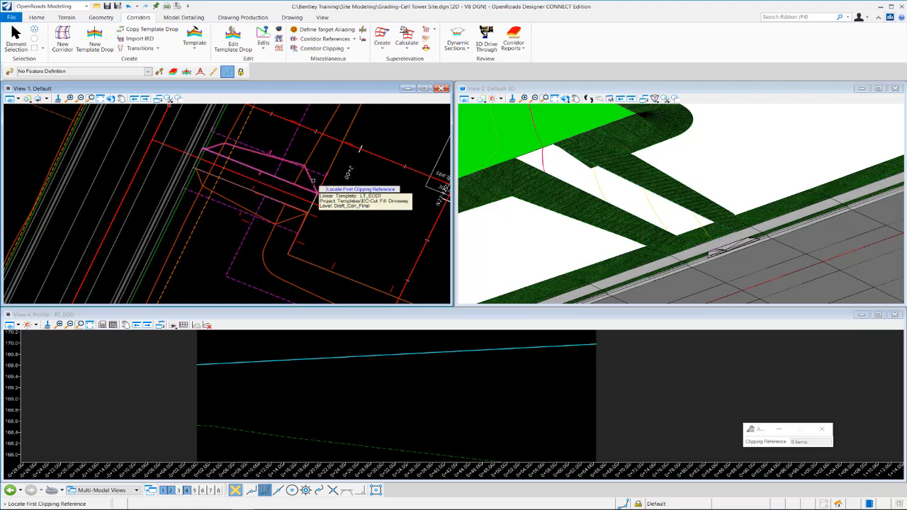
pyautogui.click(312, 181)
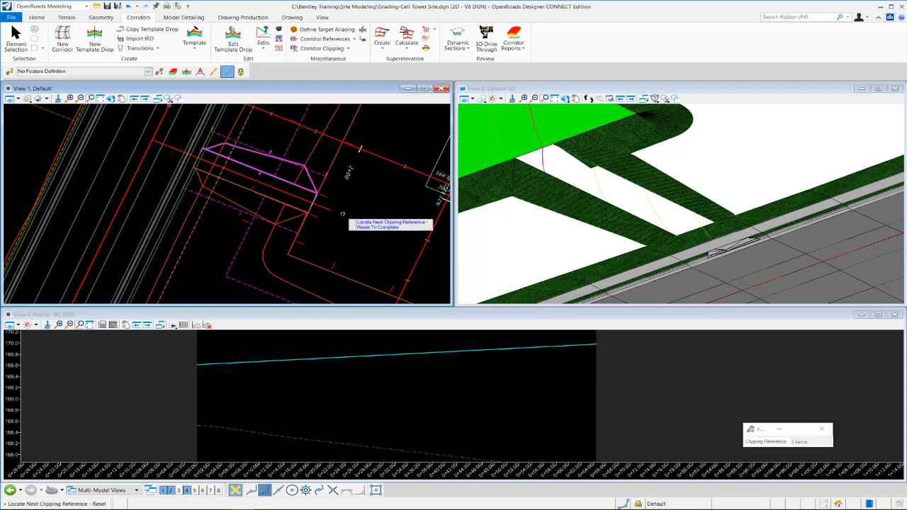
pyautogui.click(291, 219)
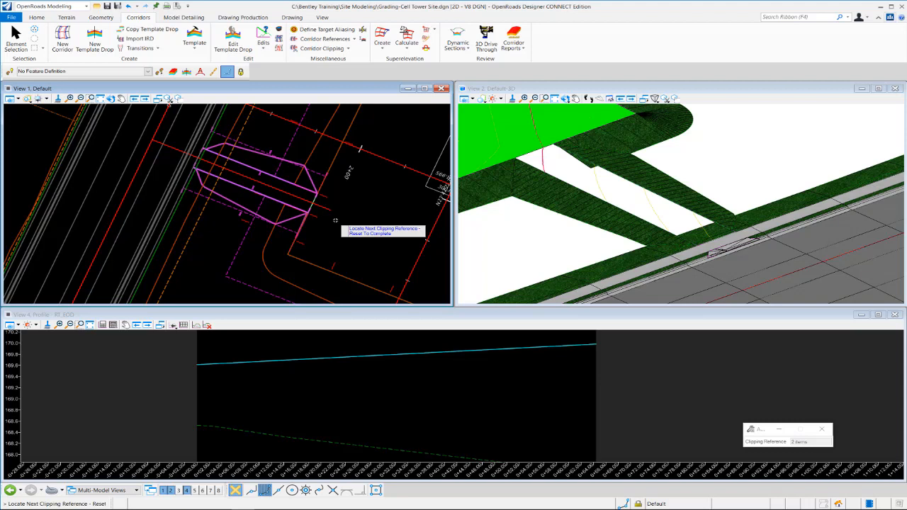
pyautogui.rightClick(193, 276)
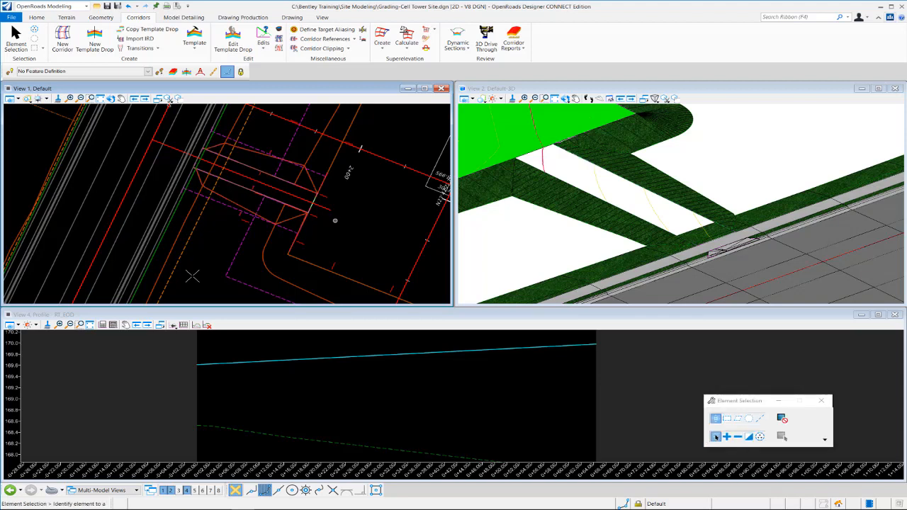
# - Add the side slopes on both sides of the driveway to the Tower Yard terrain model as Boundary features
pyautogui.click(565, 98)
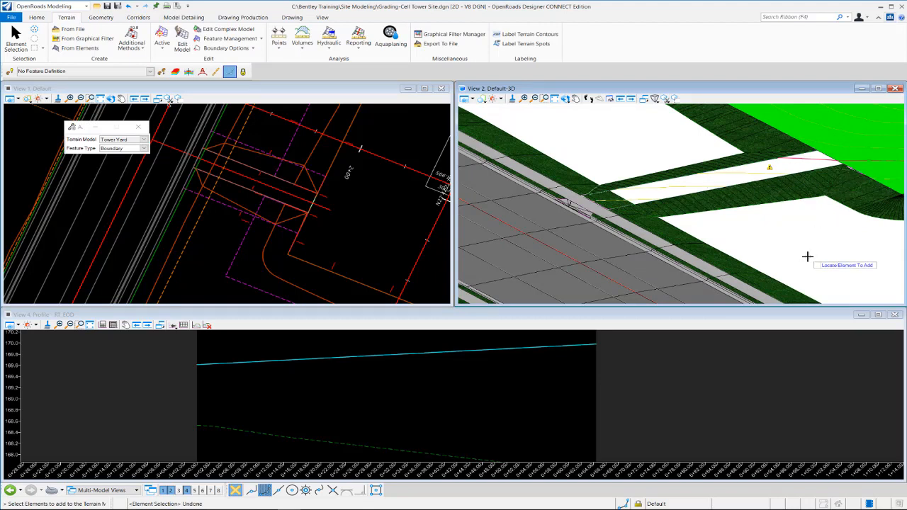
pyautogui.scroll(-1, 808, 256)
pyautogui.scroll(2, 731, 244)
pyautogui.scroll(-2, 731, 244)
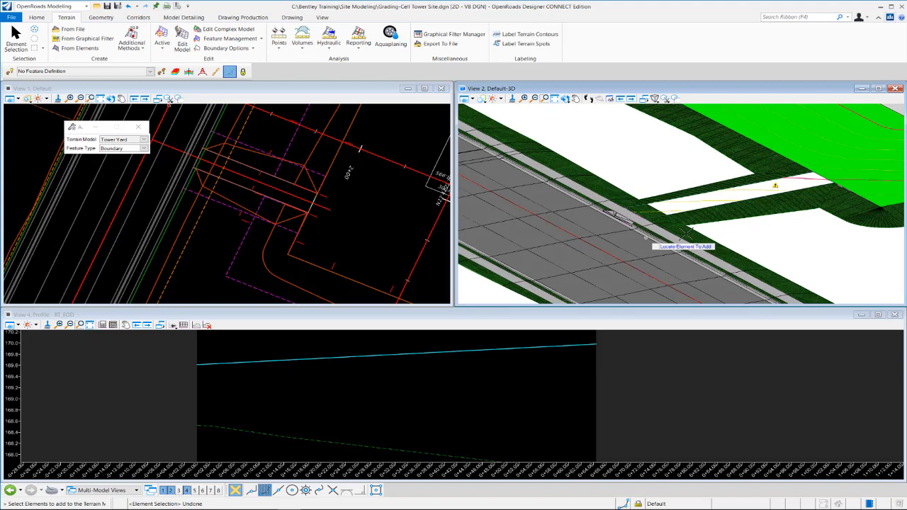
pyautogui.scroll(-2, 686, 234)
pyautogui.scroll(2, 830, 205)
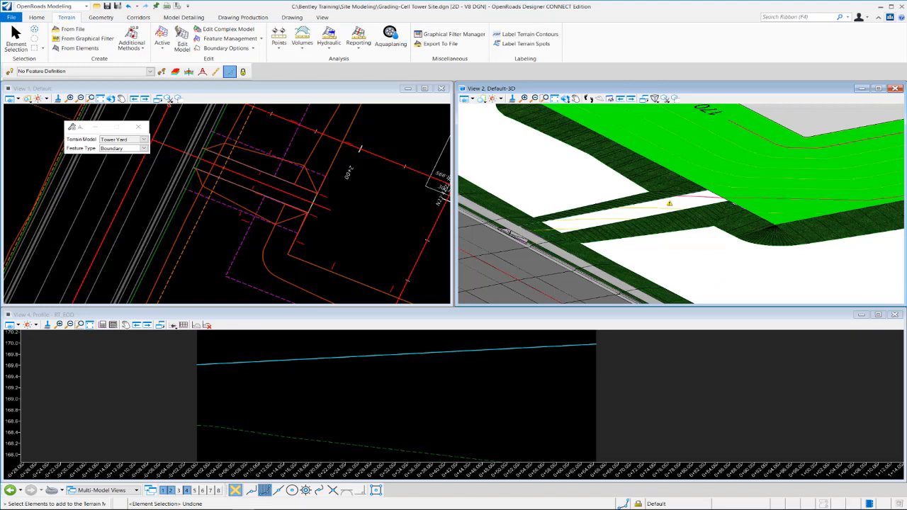
pyautogui.click(261, 38)
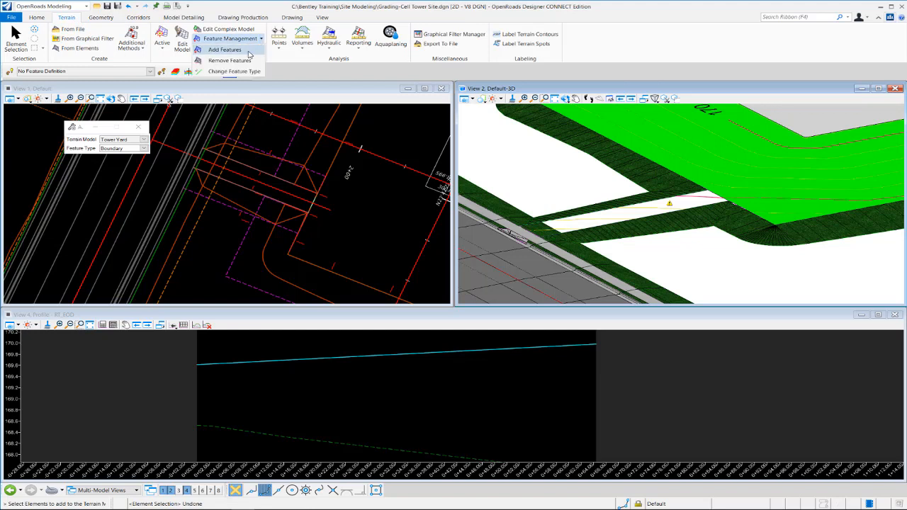
pyautogui.click(244, 51)
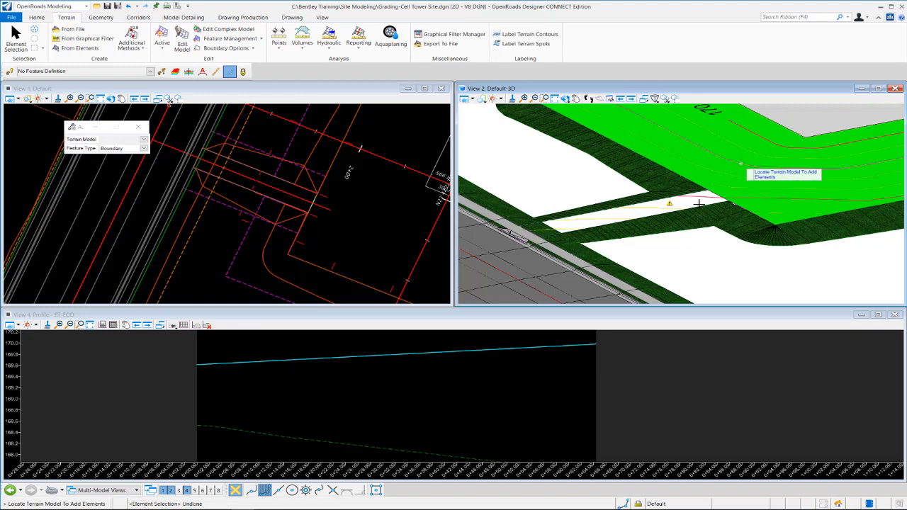
pyautogui.click(723, 174)
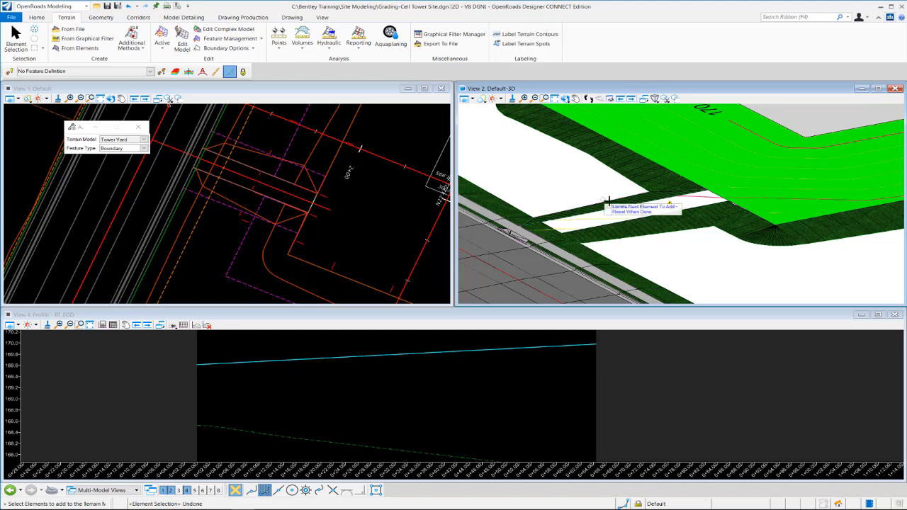
pyautogui.click(637, 233)
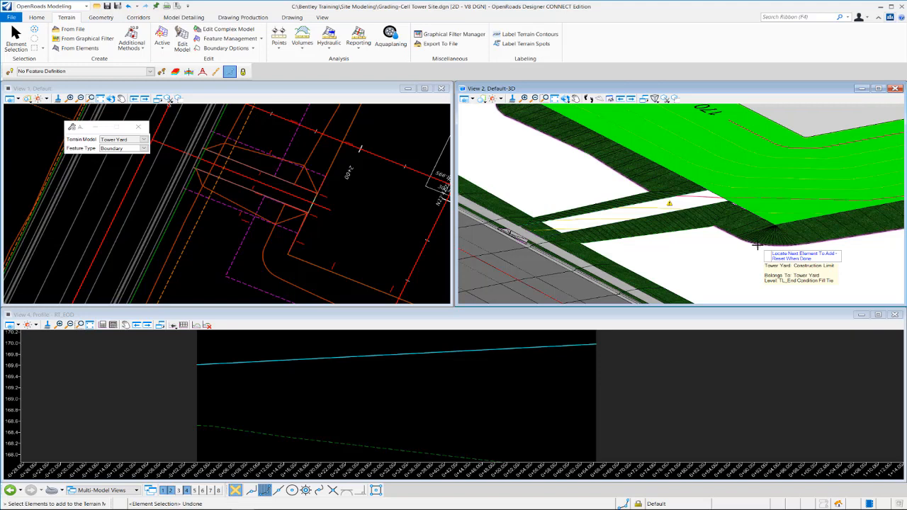
pyautogui.rightClick(703, 254)
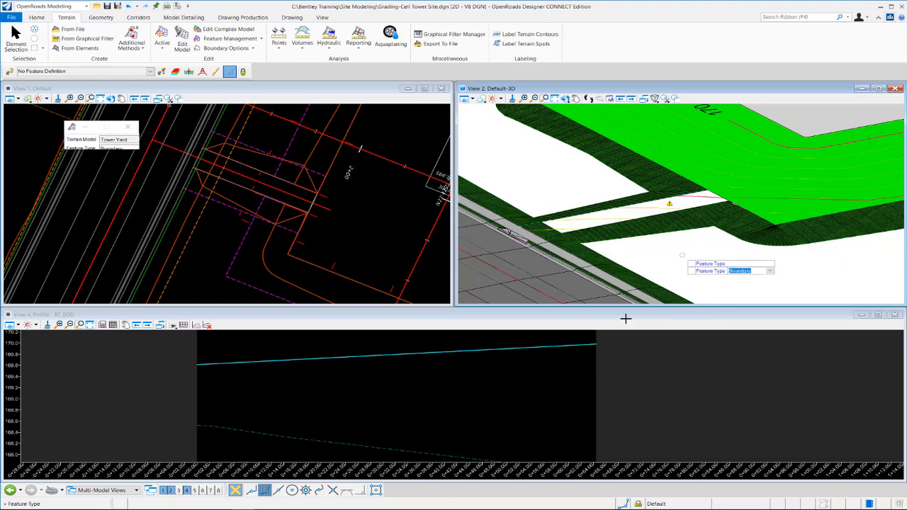
pyautogui.press('Return')
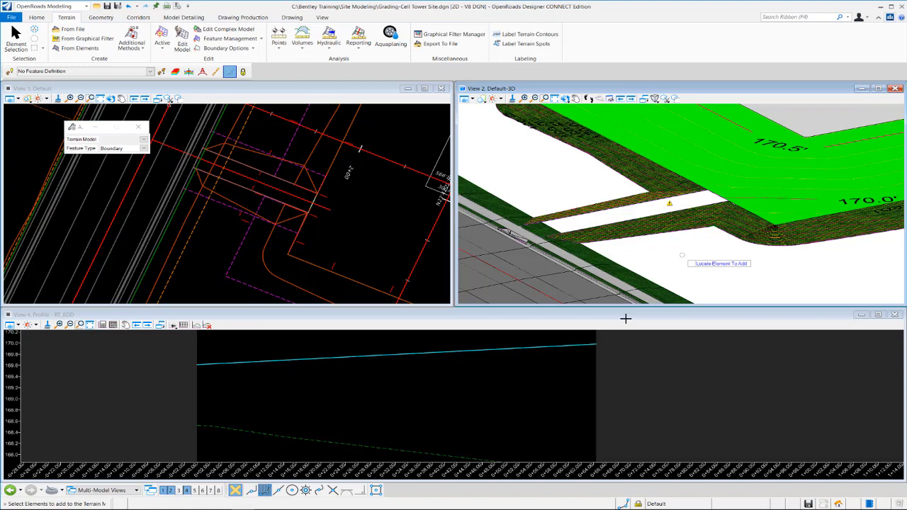
# - Change the terrain feature type of the LT_EOD and RT_EOD driveway edges to Break Line
pyautogui.scroll(-1, 626, 235)
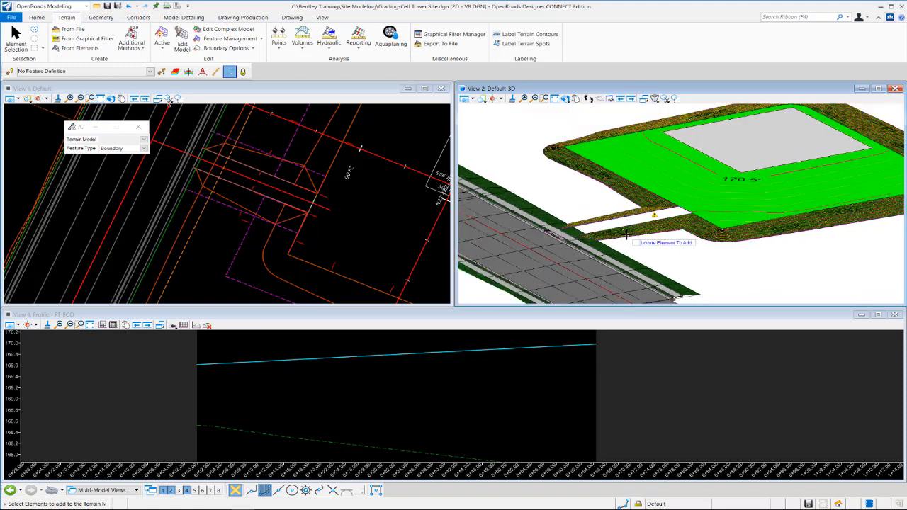
pyautogui.scroll(-1, 626, 234)
pyautogui.scroll(1, 670, 233)
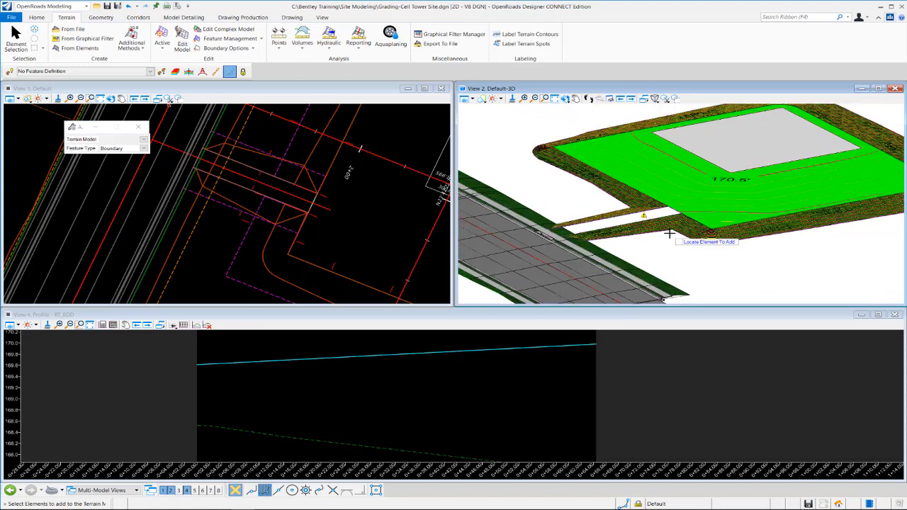
pyautogui.scroll(1, 670, 233)
pyautogui.scroll(1, 620, 244)
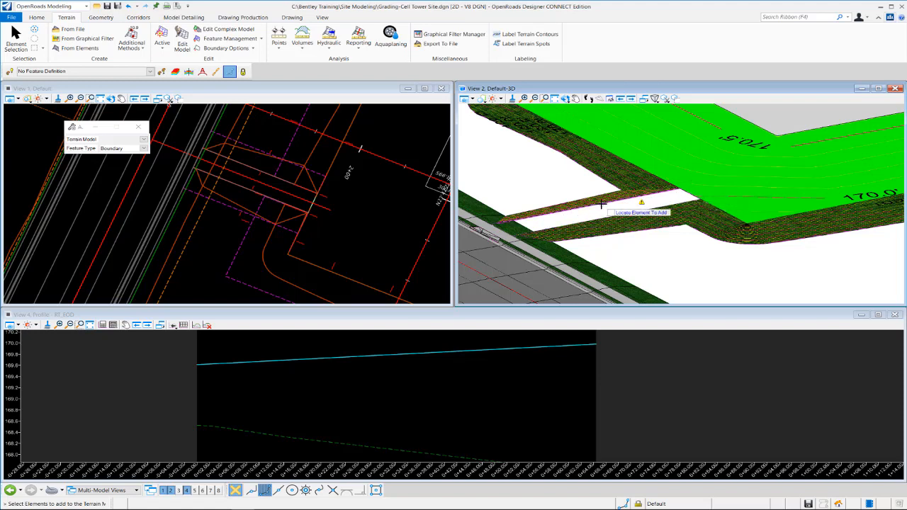
pyautogui.moveTo(607, 214)
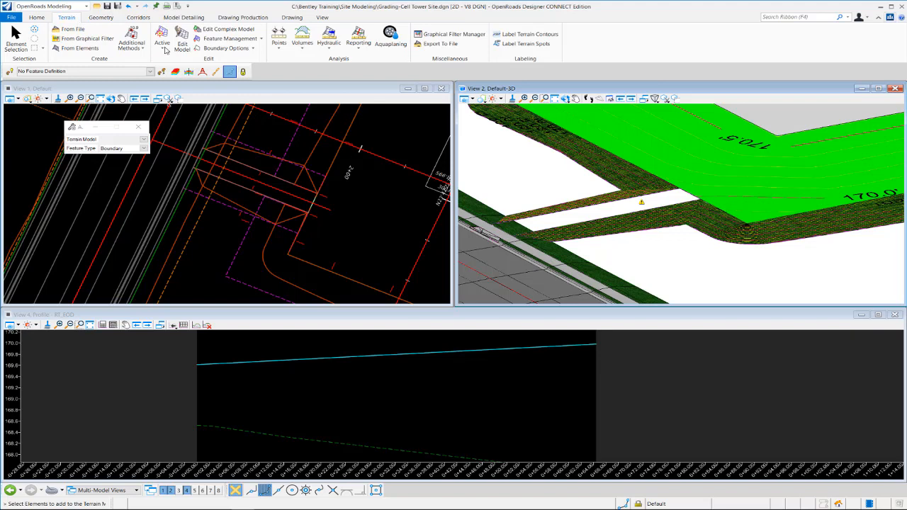
pyautogui.click(261, 39)
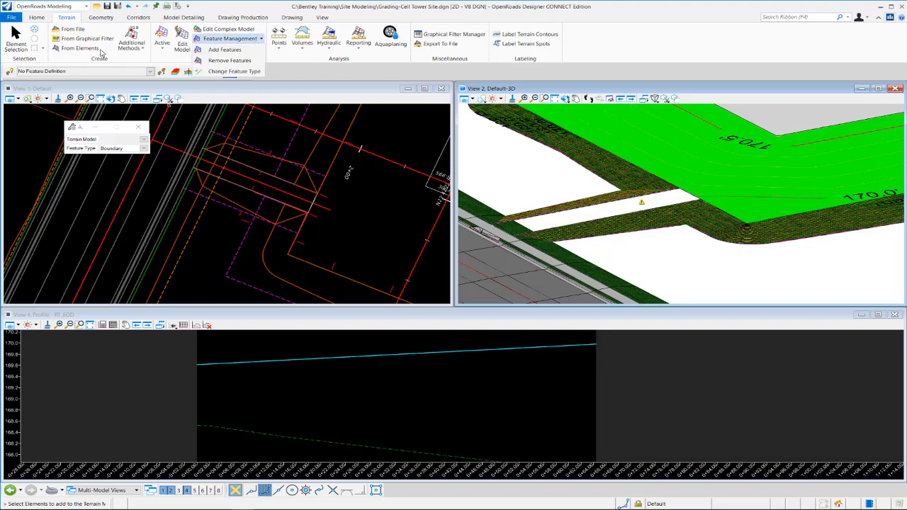
pyautogui.click(583, 174)
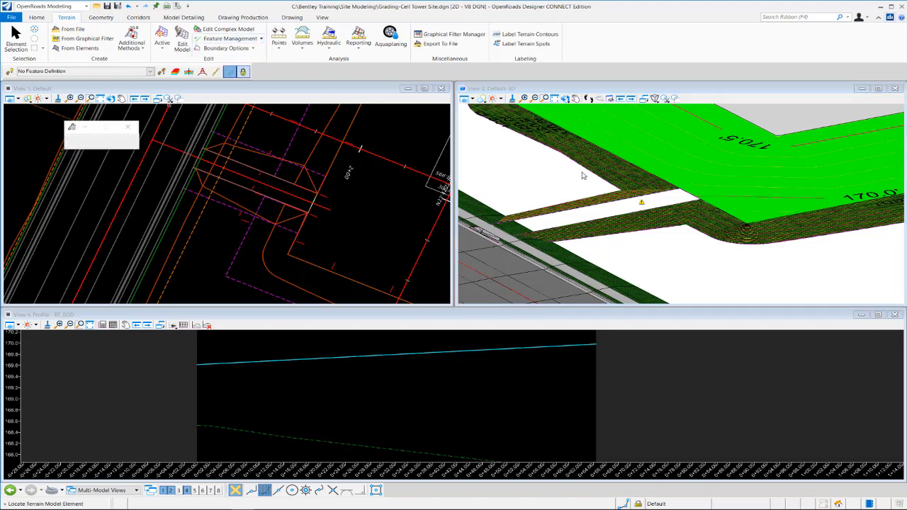
pyautogui.click(261, 39)
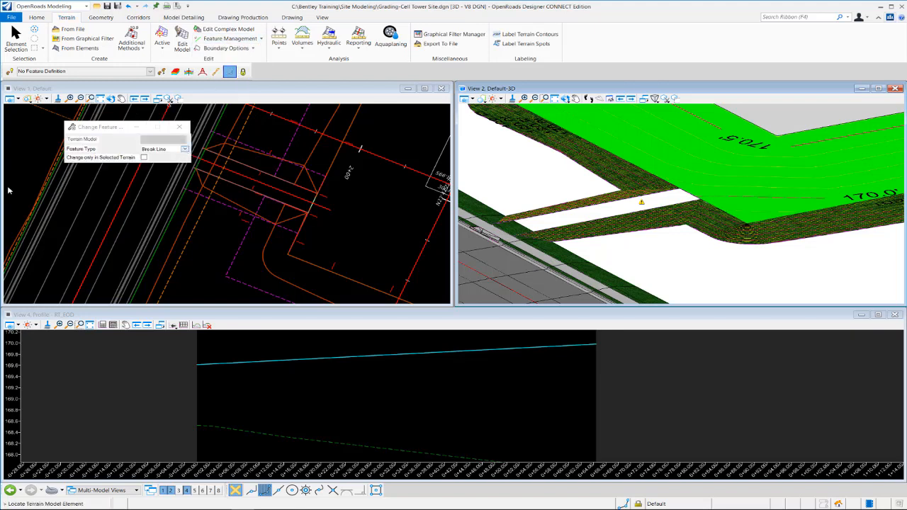
pyautogui.click(184, 149)
pyautogui.click(156, 156)
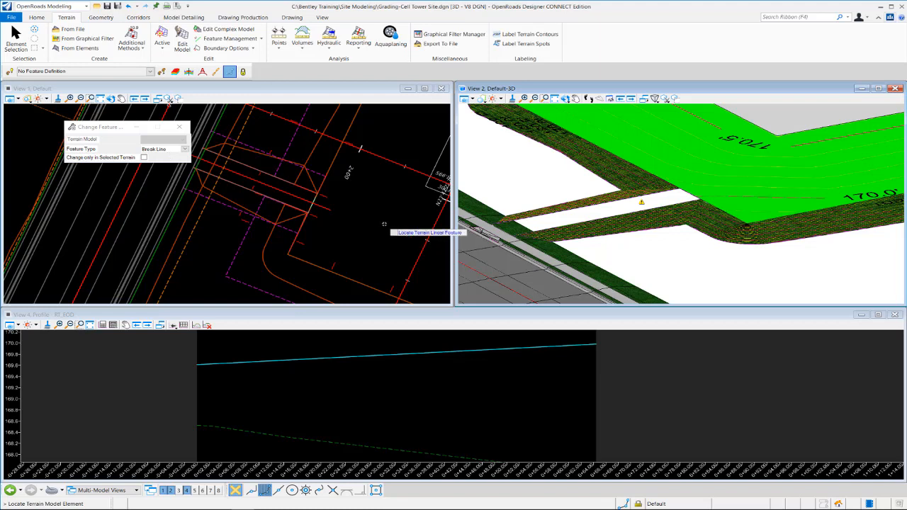
pyautogui.click(557, 214)
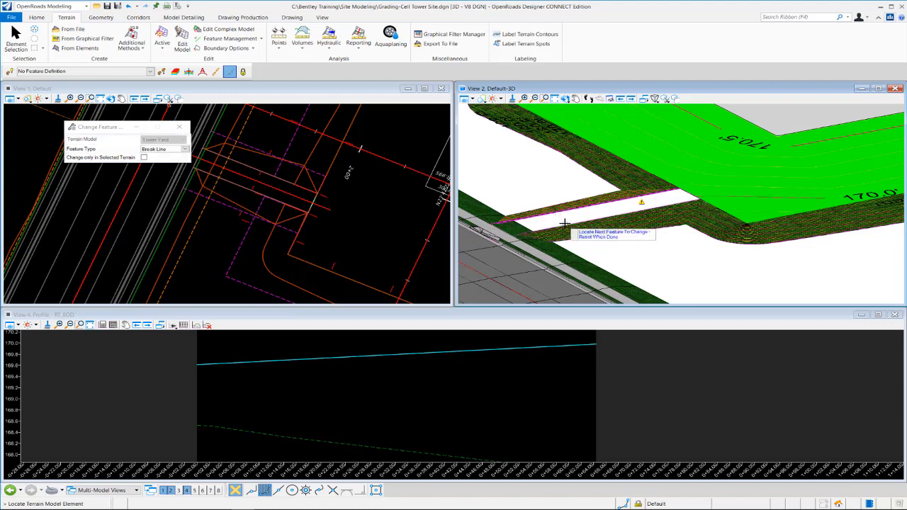
pyautogui.click(565, 224)
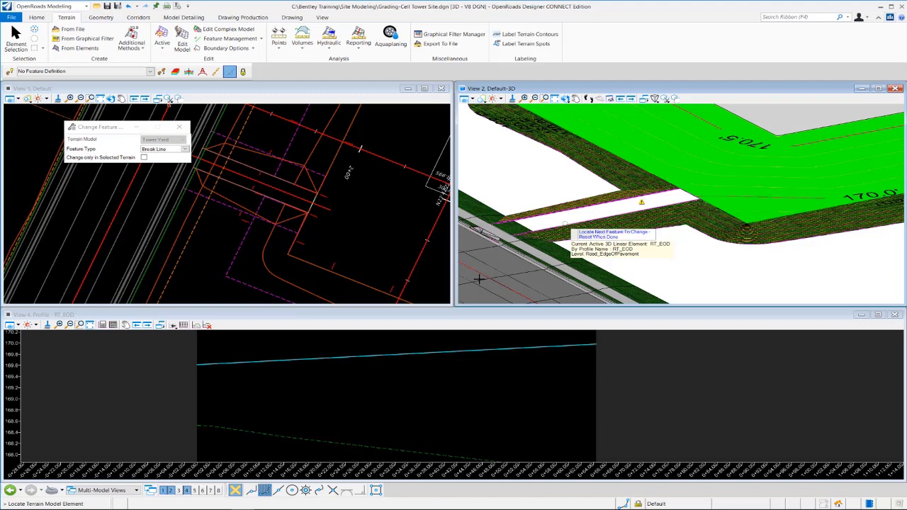
pyautogui.rightClick(532, 181)
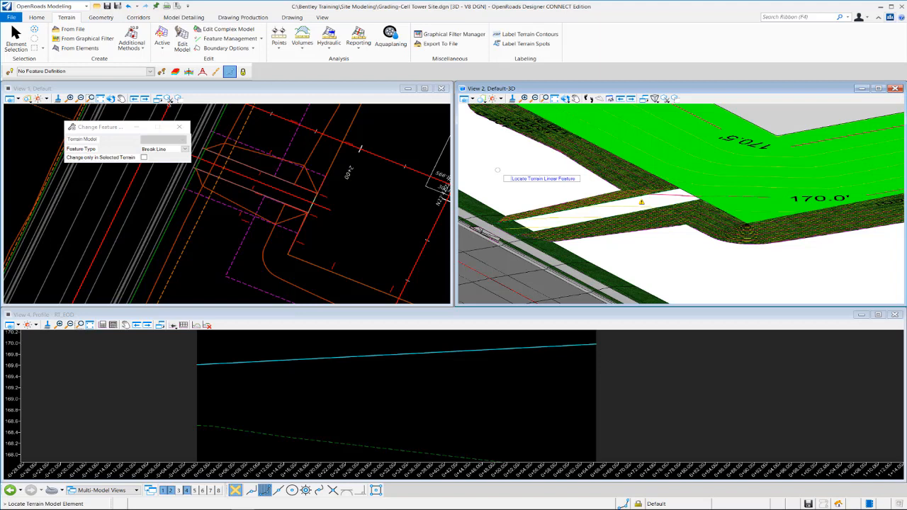
# - Examine the Tower Yard terrain along the driveway and its side slopes between the road and the pad in 3D
pyautogui.scroll(1, 517, 221)
pyautogui.scroll(1, 518, 221)
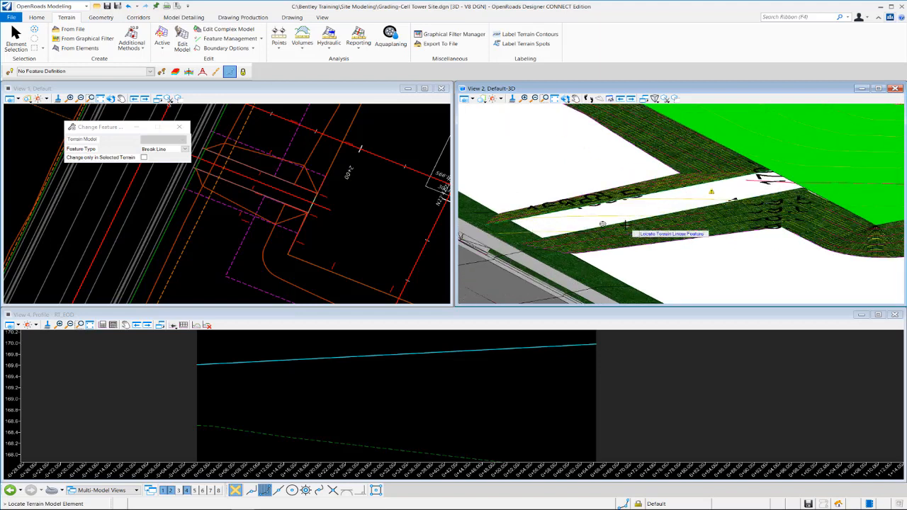
pyautogui.scroll(-1, 591, 215)
pyautogui.scroll(-1, 592, 216)
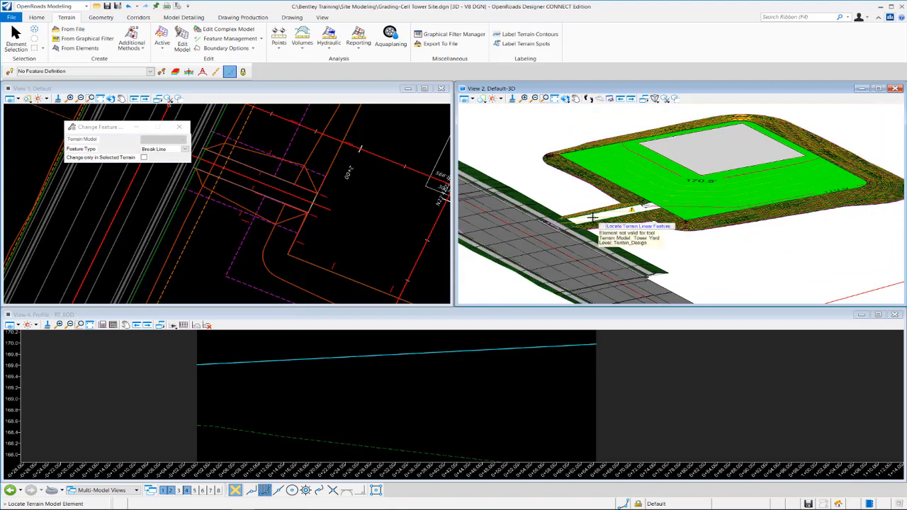
pyautogui.scroll(1, 591, 216)
pyautogui.scroll(-1, 593, 218)
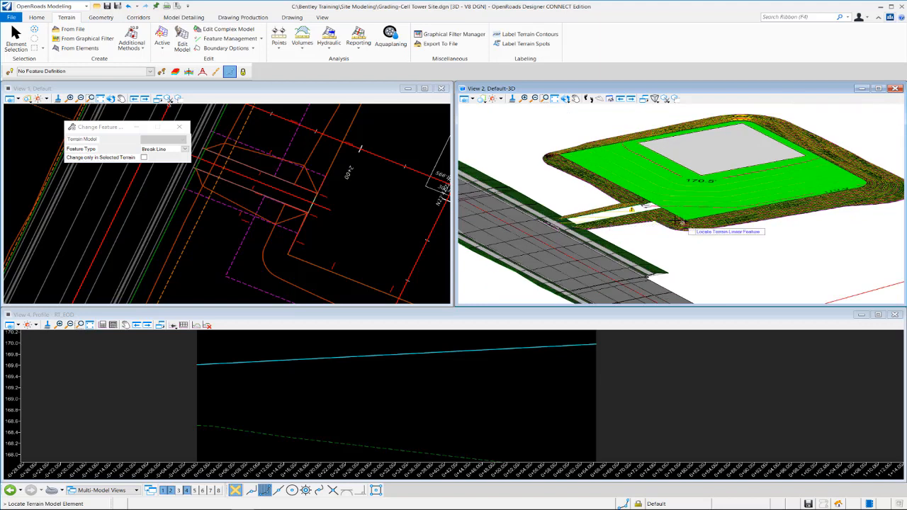
pyautogui.scroll(1, 636, 236)
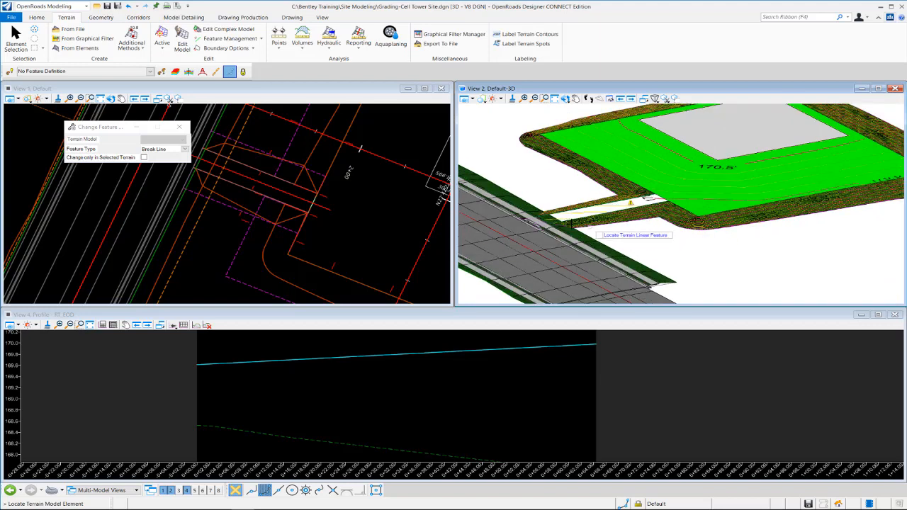
pyautogui.scroll(2, 525, 181)
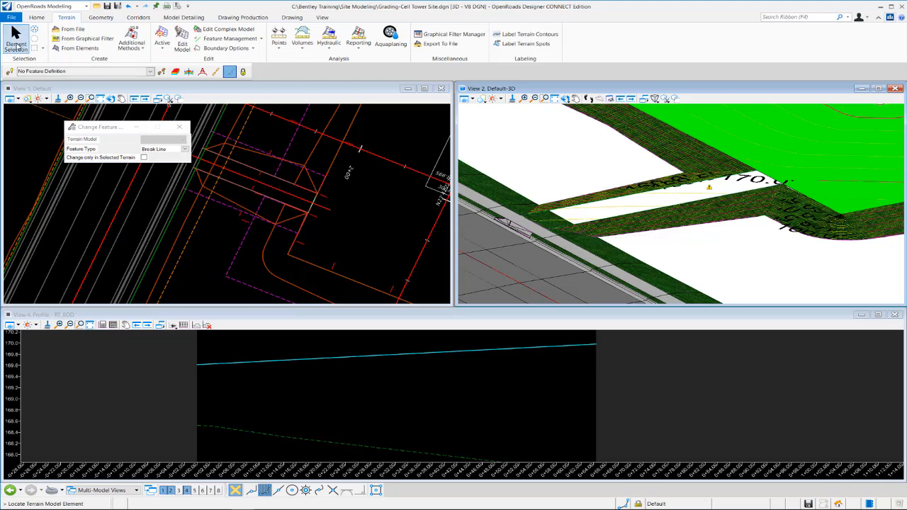
pyautogui.click(16, 39)
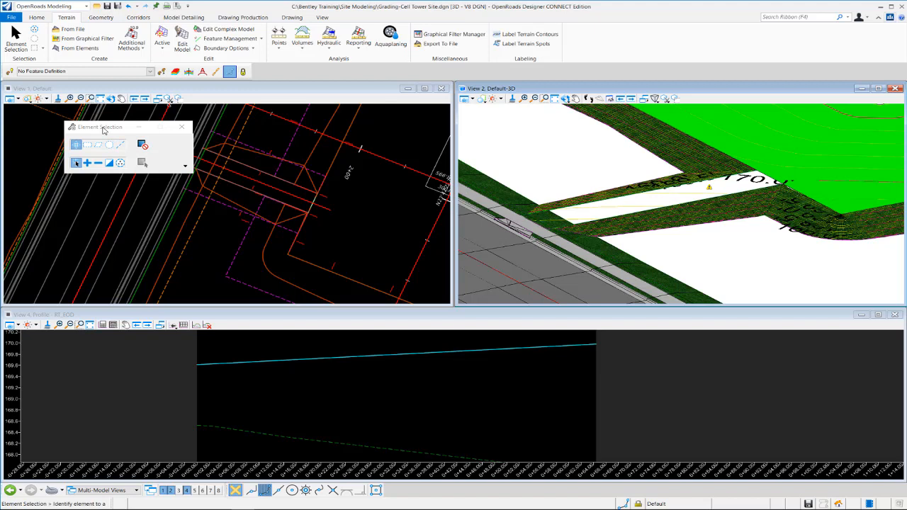
pyautogui.moveTo(103, 128); pyautogui.dragTo(390, 116)
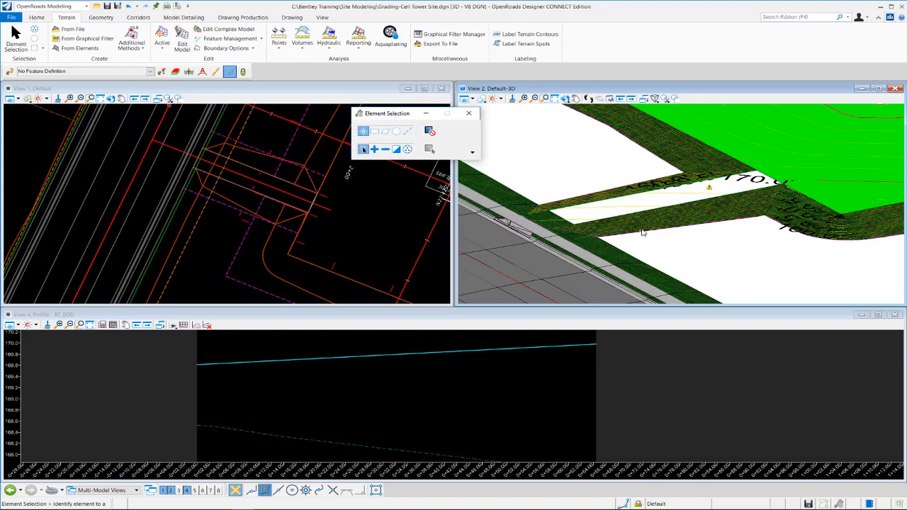
# - Save the settings of the cell tower grading file and open Corridor-LondonRd.dgn from the Site Modeling folder
pyautogui.scroll(-5, 643, 232)
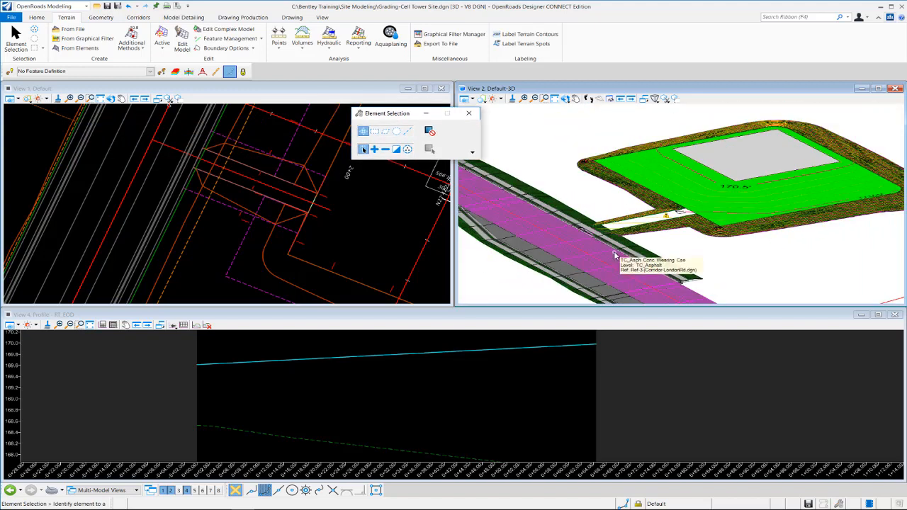
pyautogui.scroll(3, 616, 252)
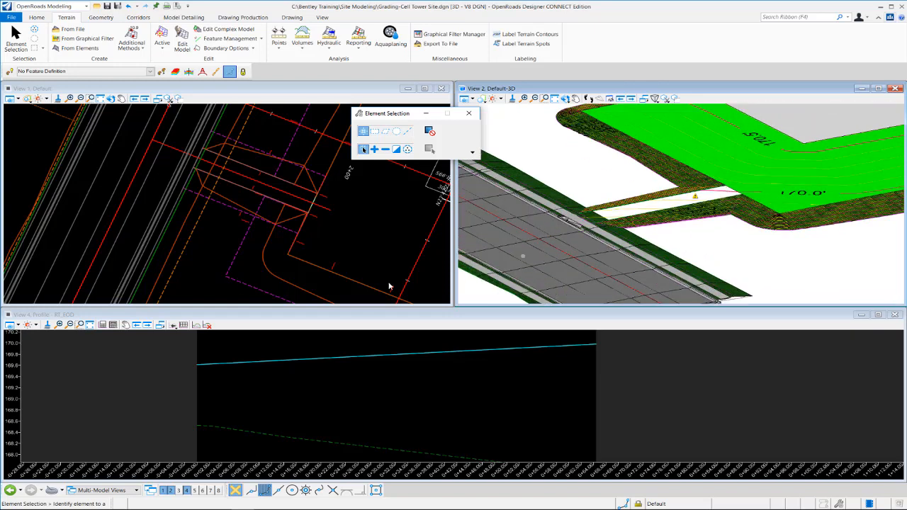
pyautogui.click(210, 244)
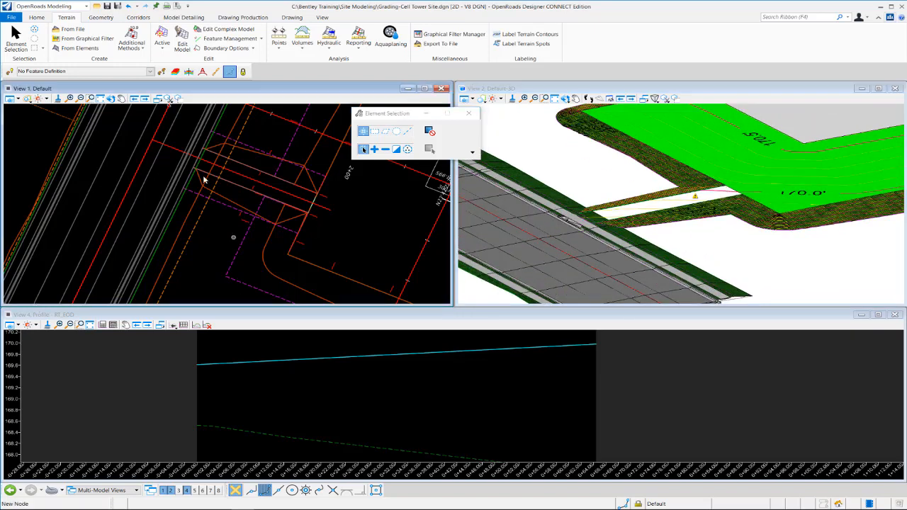
pyautogui.click(118, 6)
pyautogui.click(97, 6)
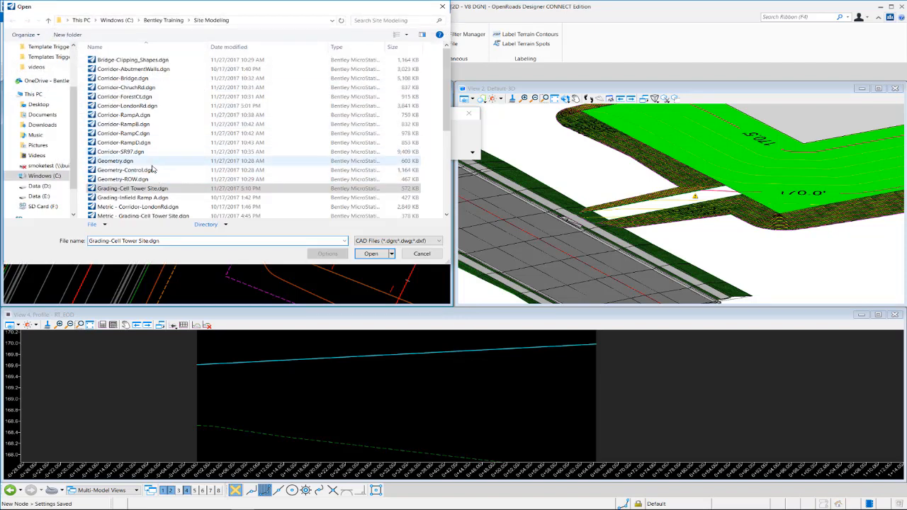
pyautogui.click(147, 105)
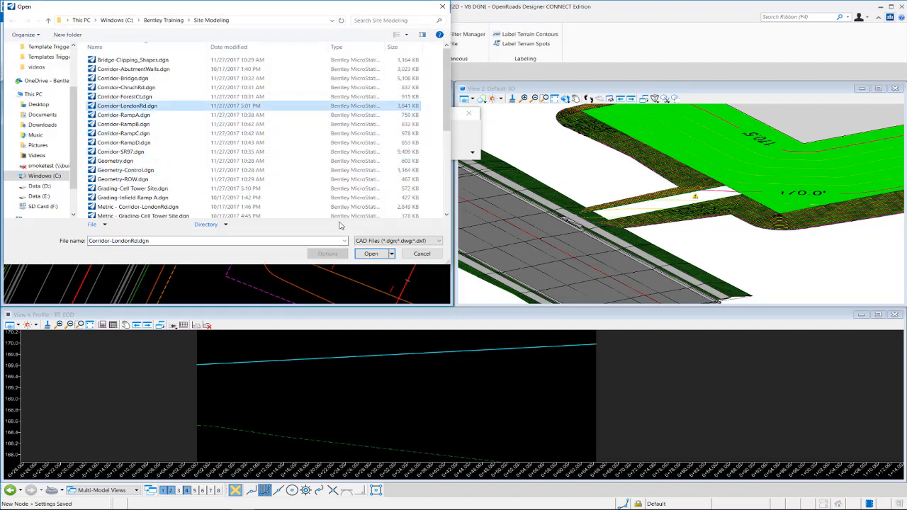
pyautogui.click(370, 254)
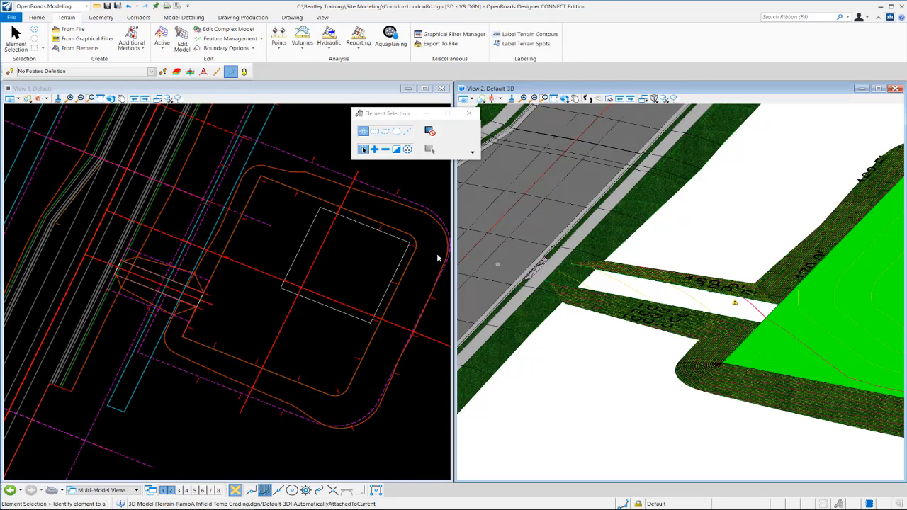
# - Clip the LondonRd corridor with the Tower Yard terrain model as its clipping reference
pyautogui.click(275, 305)
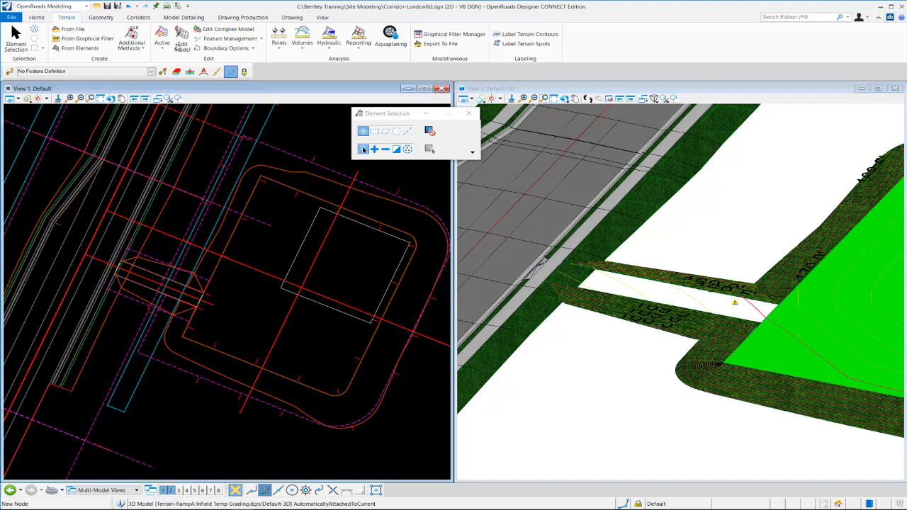
pyautogui.click(139, 17)
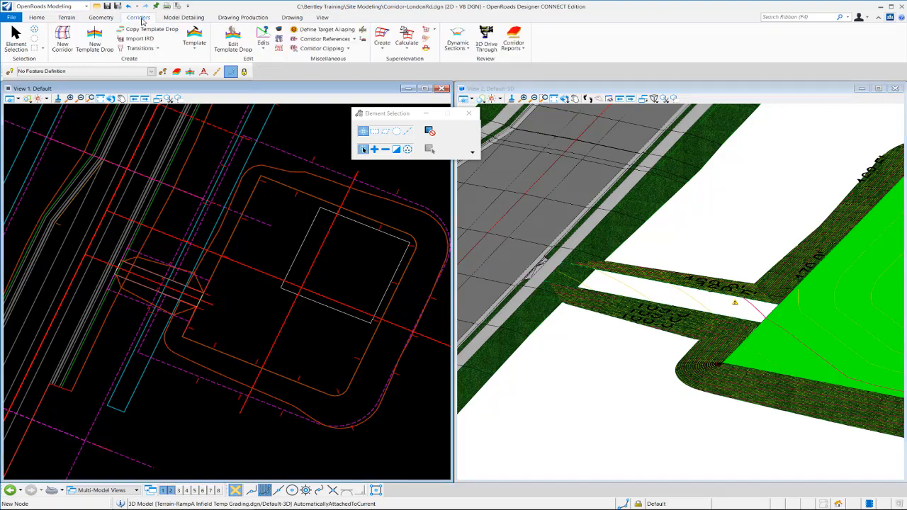
pyautogui.click(348, 49)
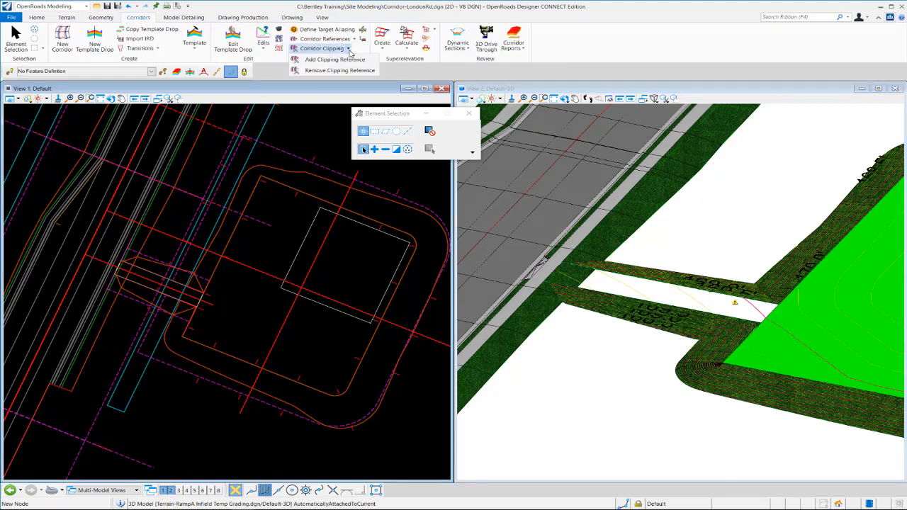
pyautogui.click(352, 61)
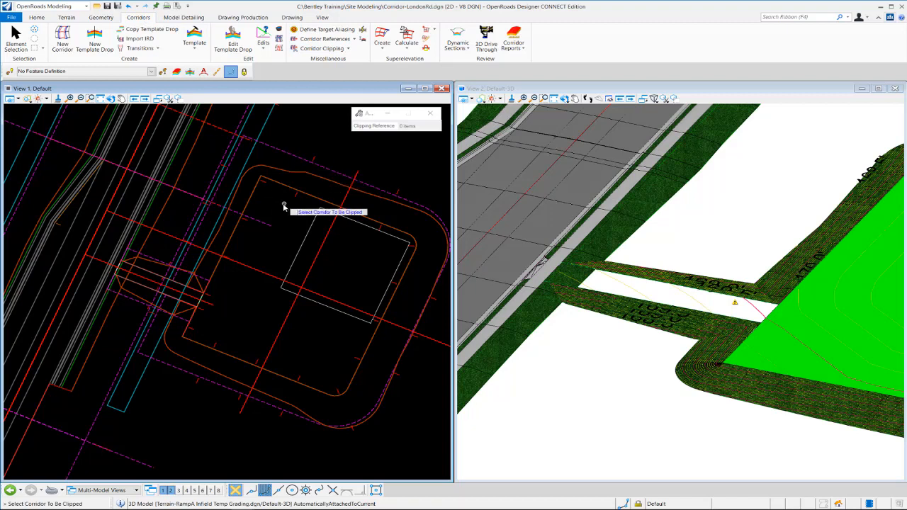
pyautogui.click(146, 243)
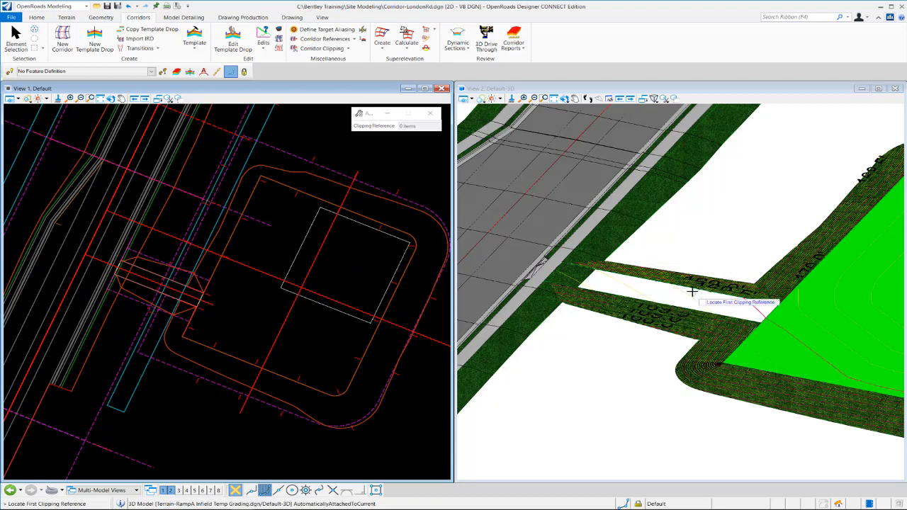
pyautogui.click(609, 277)
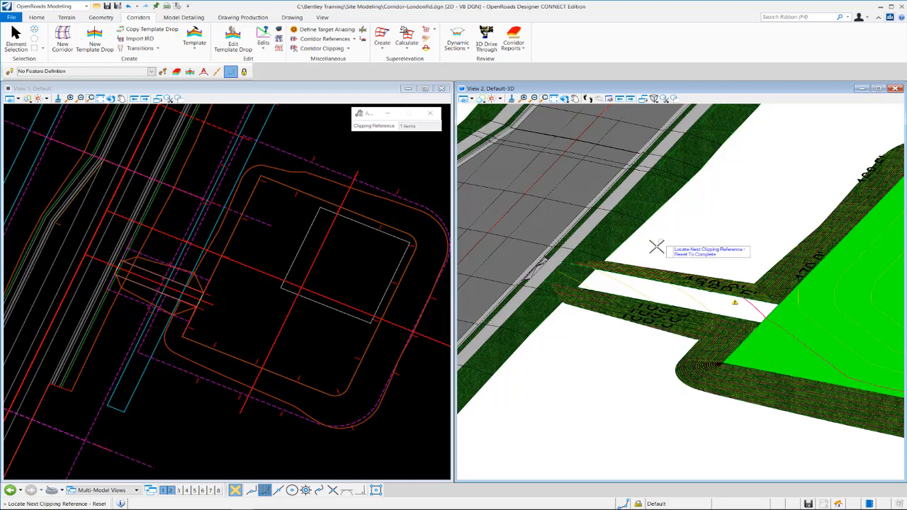
pyautogui.rightClick(657, 247)
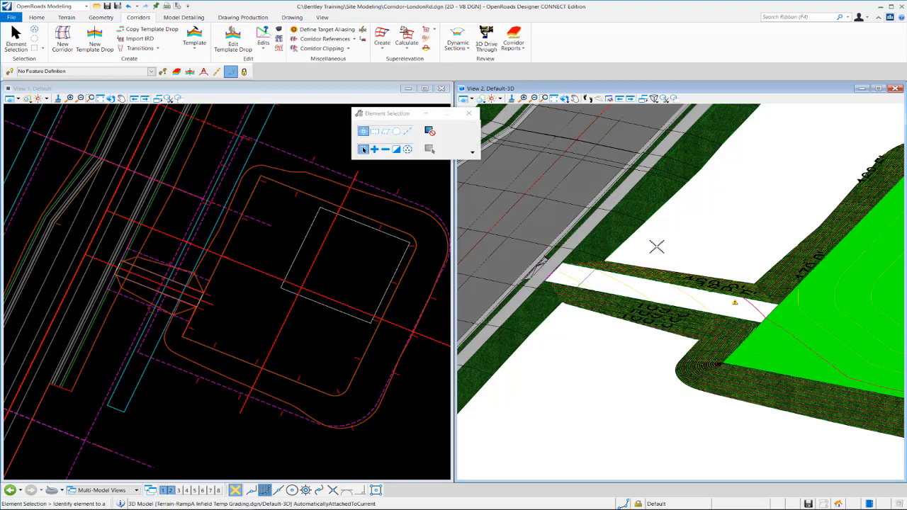
# - Examine in 3D where the driveway and its side slopes meet the clipped LondonRd corridor at the sidewalk and curb
pyautogui.click(564, 99)
pyautogui.click(546, 247)
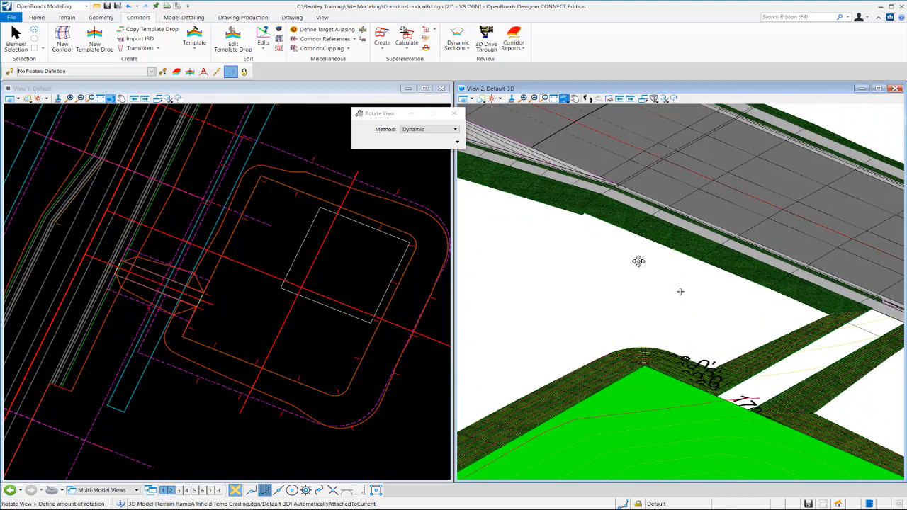
pyautogui.click(630, 249)
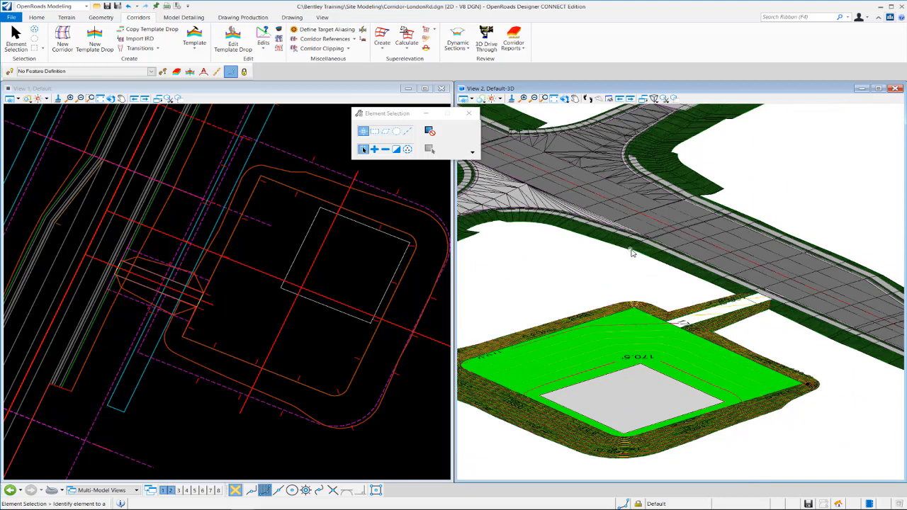
pyautogui.scroll(-3, 630, 250)
pyautogui.scroll(5, 619, 277)
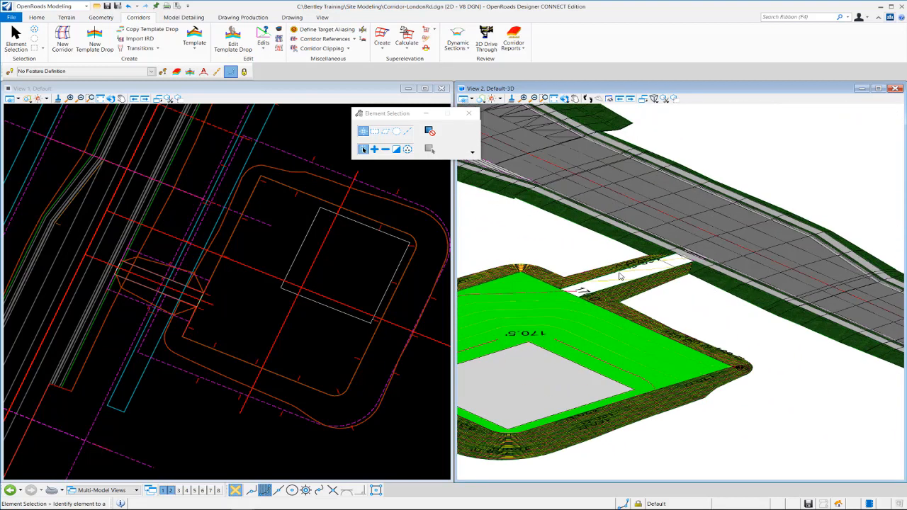
pyautogui.scroll(-2, 694, 278)
pyautogui.scroll(5, 701, 262)
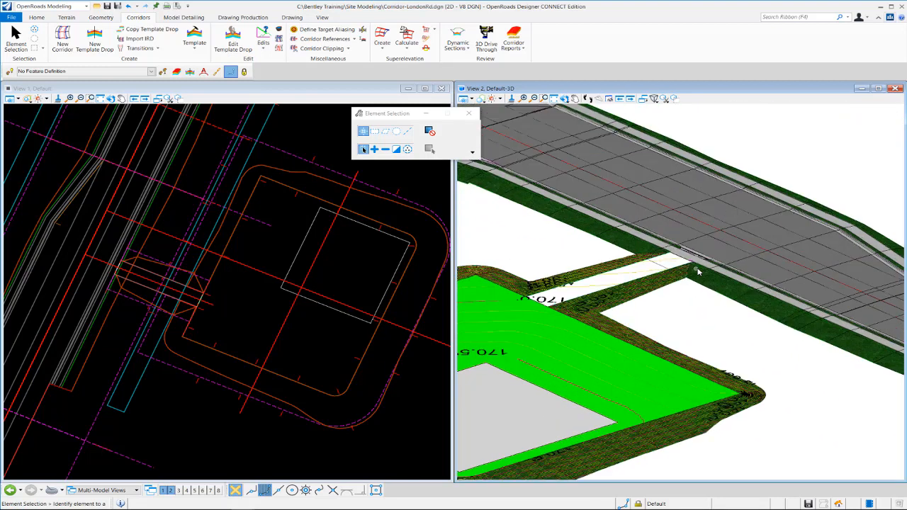
pyautogui.scroll(1, 708, 246)
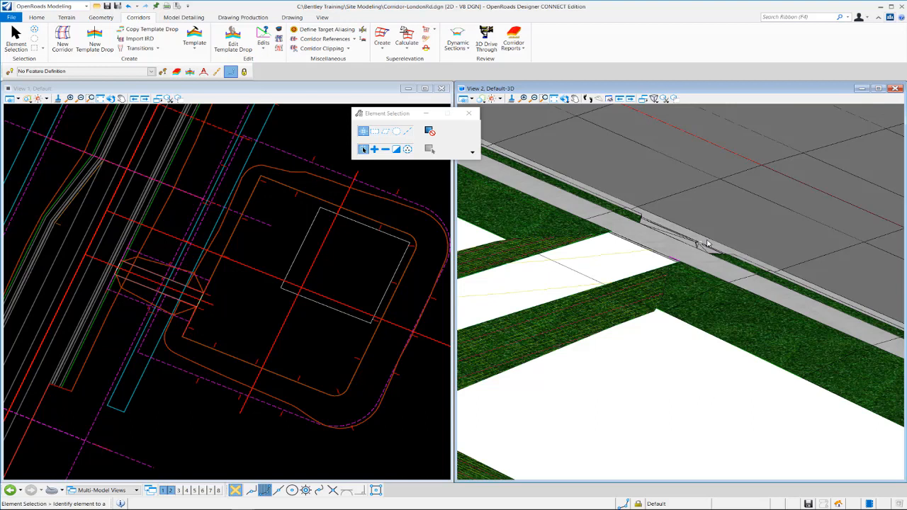
pyautogui.scroll(-3, 716, 262)
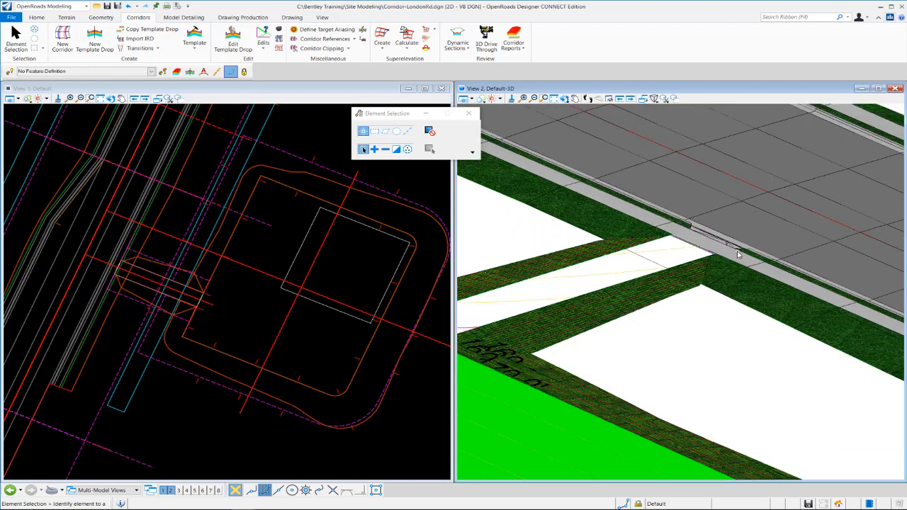